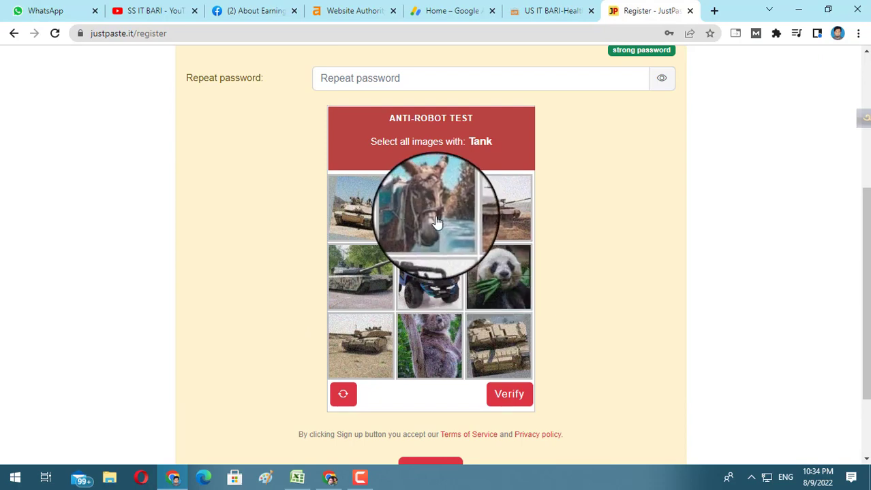
# Examine the registration form's anti-robot test and the image category it asks for.
pyautogui.scroll(3, 436, 222)
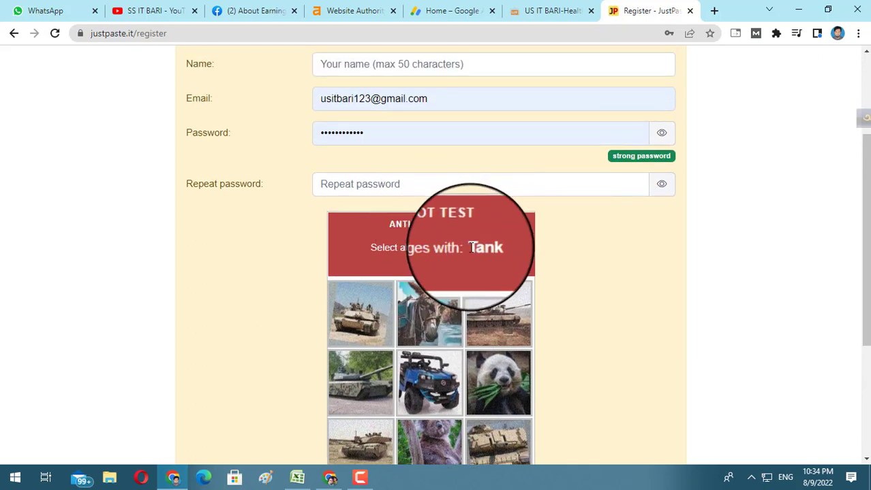
pyautogui.moveTo(468, 246); pyautogui.dragTo(497, 252)
pyautogui.scroll(-2, 504, 264)
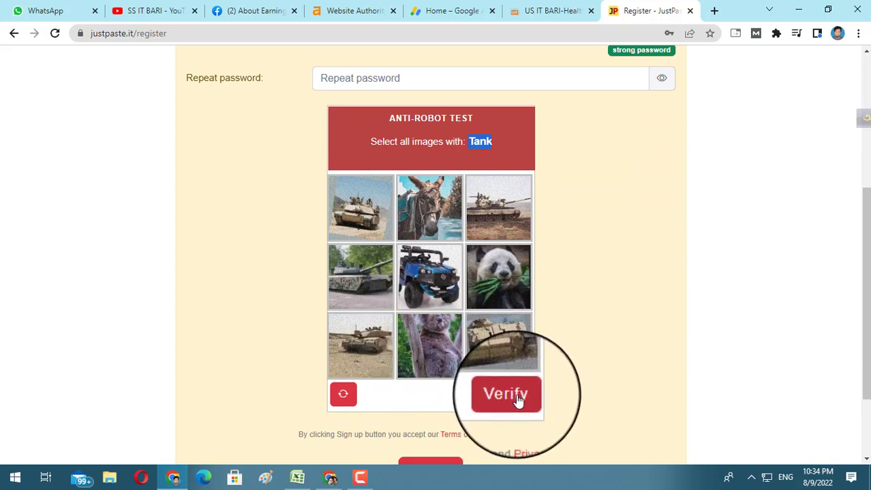
pyautogui.scroll(5, 518, 395)
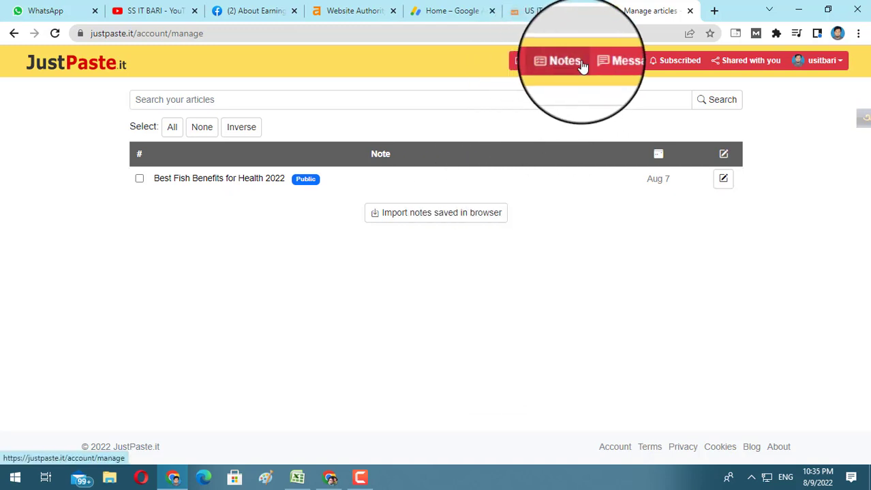
# View the account's public profile page, and open the public profile settings.
pyautogui.click(828, 70)
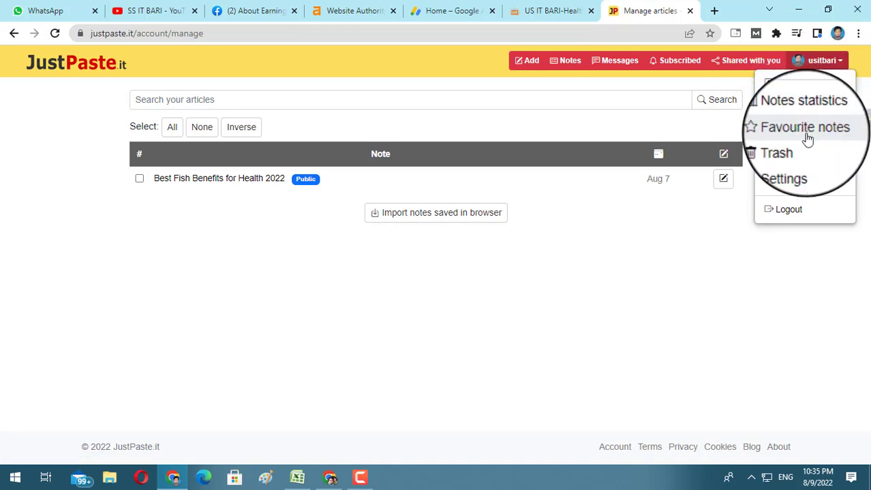
pyautogui.click(798, 91)
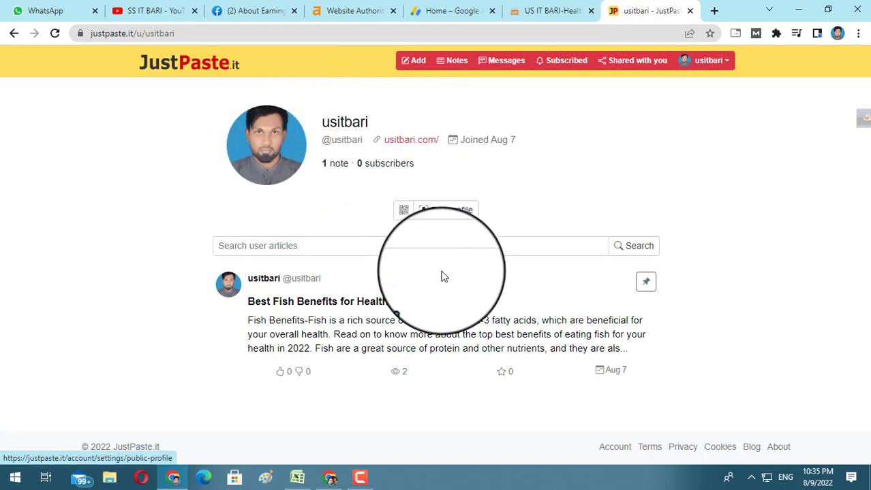
pyautogui.click(712, 69)
pyautogui.click(668, 164)
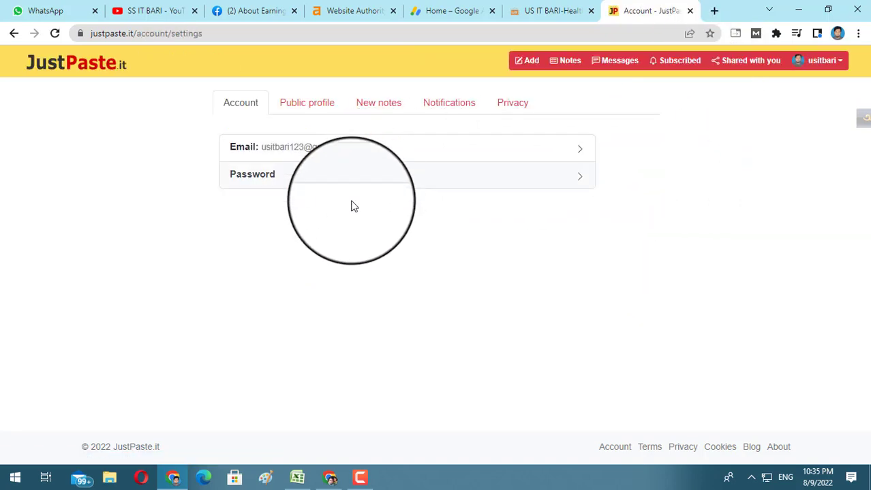
pyautogui.click(310, 108)
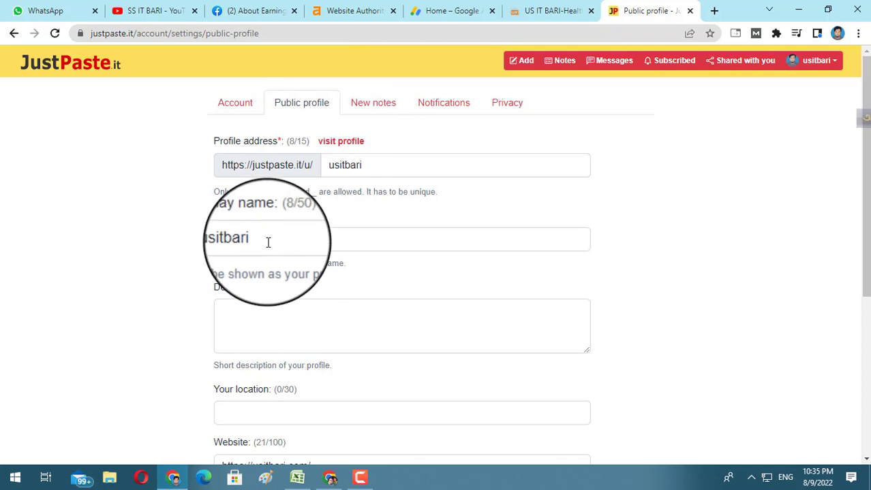
# Review the display name, description, website and photo fields of the public profile, and save the settings.
pyautogui.moveTo(270, 241); pyautogui.dragTo(218, 237)
pyautogui.click(276, 331)
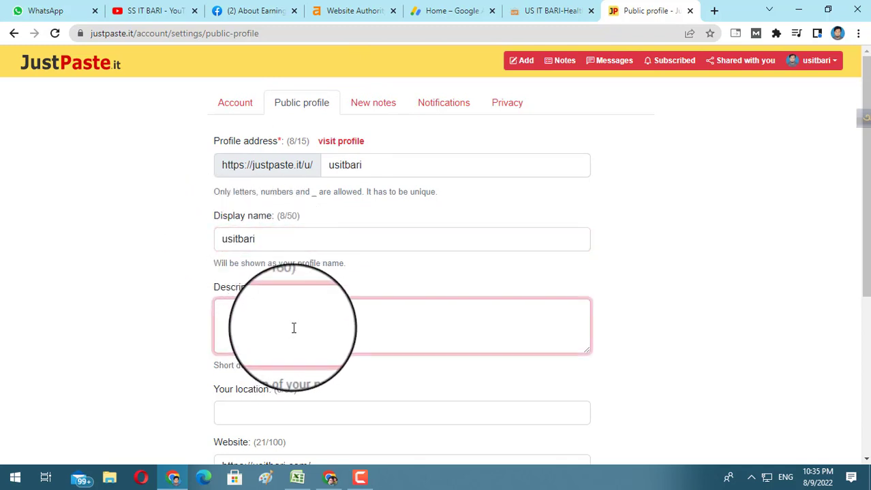
pyautogui.scroll(-3, 292, 331)
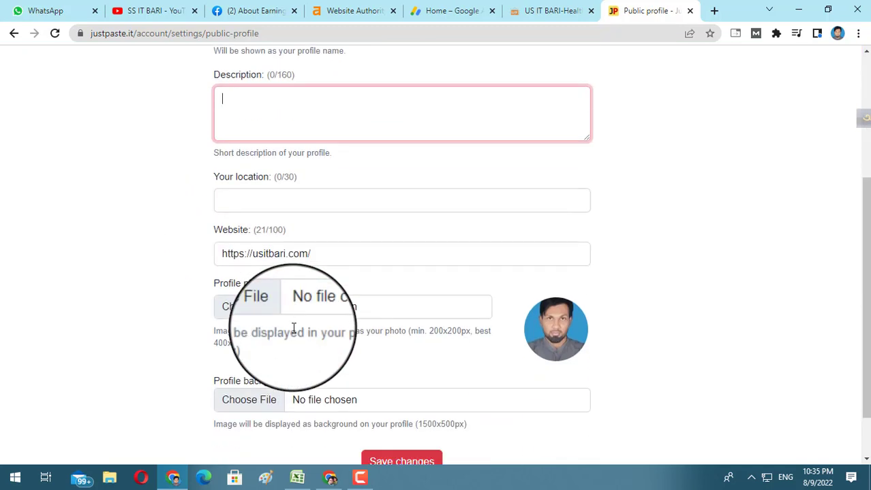
pyautogui.moveTo(211, 230); pyautogui.dragTo(297, 232)
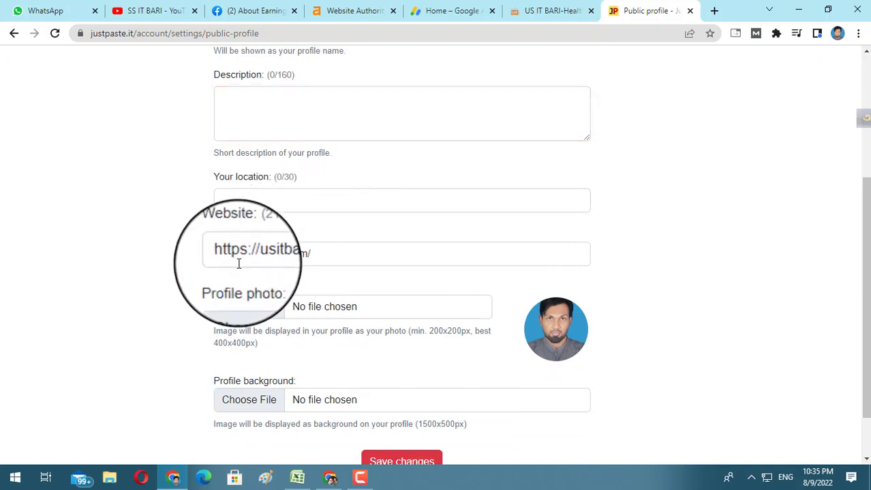
pyautogui.click(331, 255)
pyautogui.moveTo(330, 256); pyautogui.dragTo(71, 269)
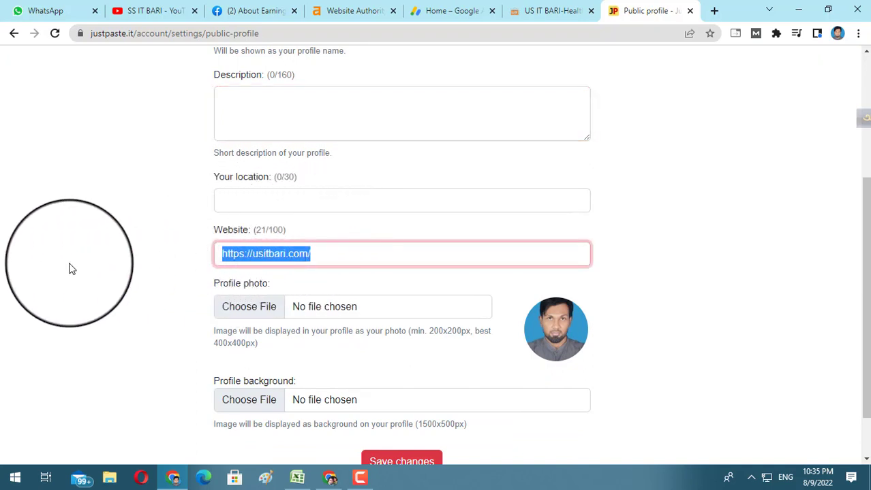
pyautogui.scroll(-1, 311, 306)
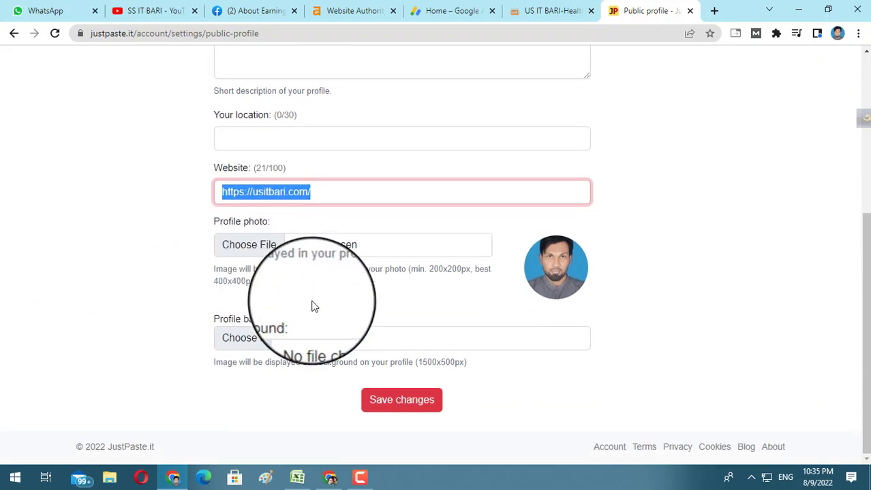
pyautogui.click(399, 403)
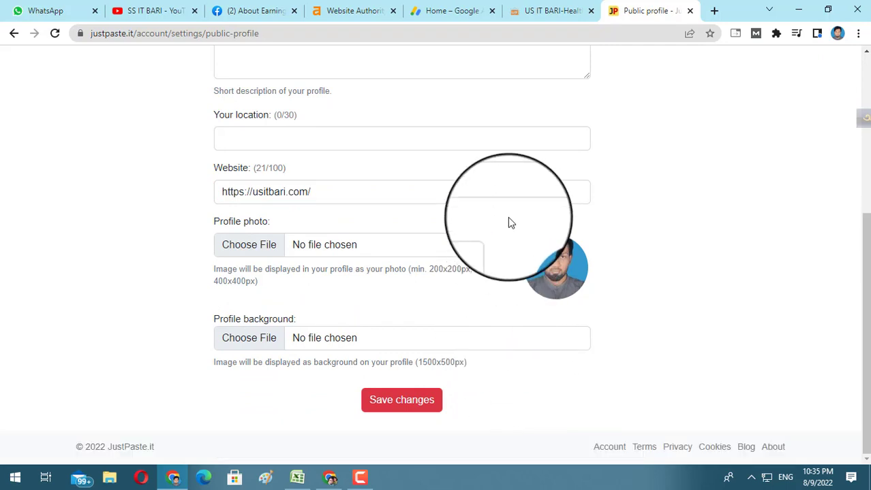
# Start a blank new note and check its title field and text body.
pyautogui.scroll(5, 578, 225)
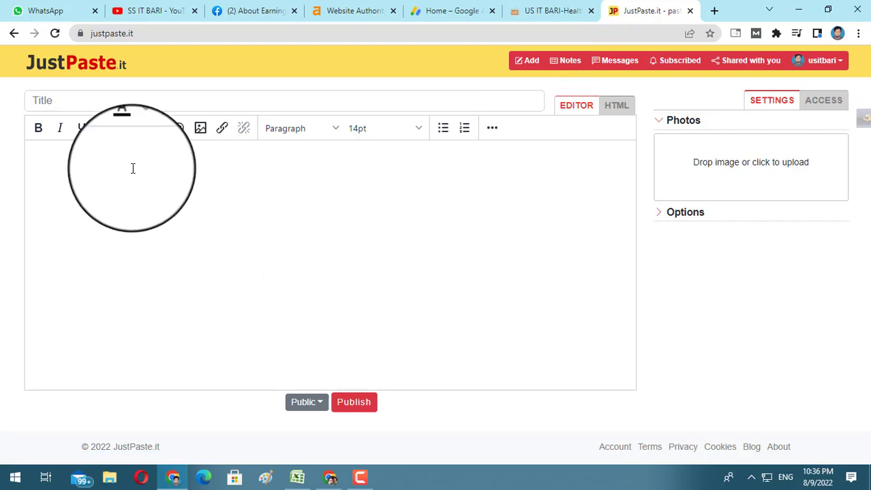
pyautogui.click(75, 105)
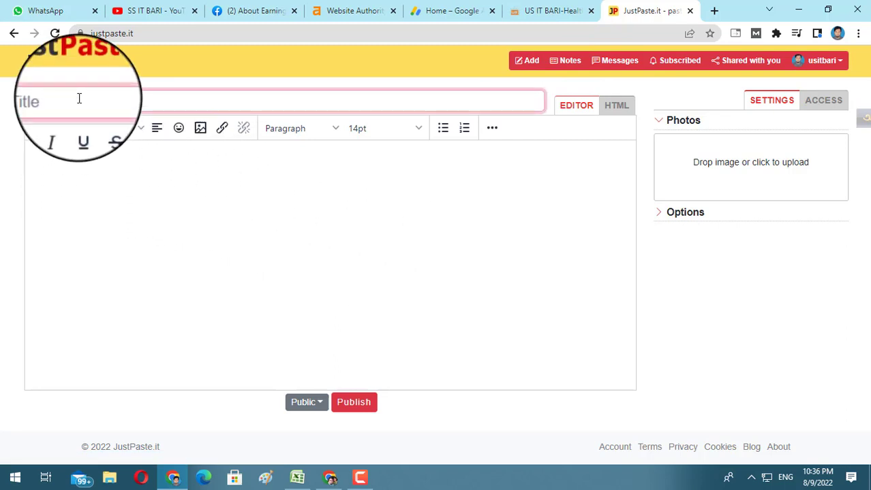
pyautogui.click(81, 162)
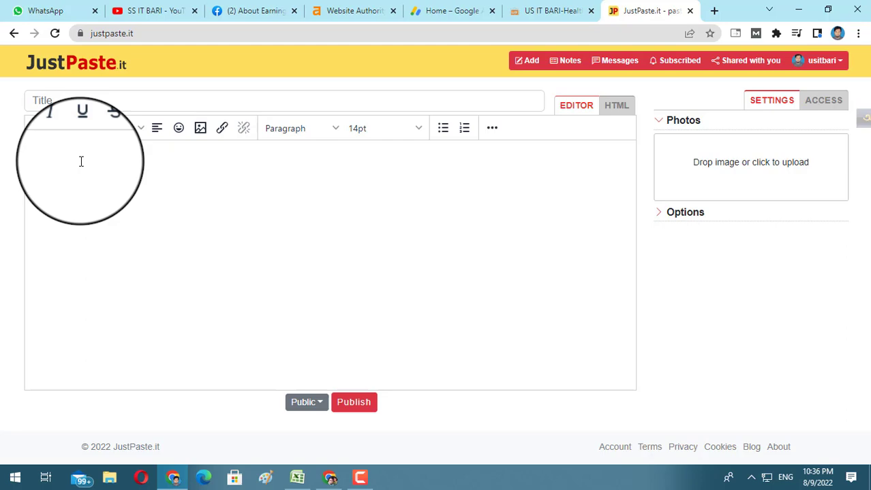
# Open the article "Best Fish Benefits for Health 2022" on the usitbari.com blog, dismissing the advertisement.
pyautogui.click(541, 11)
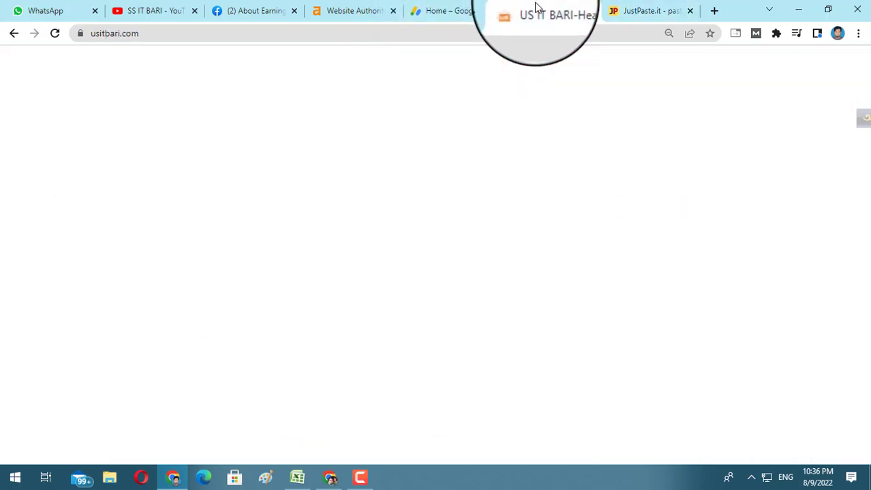
pyautogui.scroll(-3, 269, 205)
pyautogui.scroll(-2, 270, 265)
pyautogui.click(333, 141)
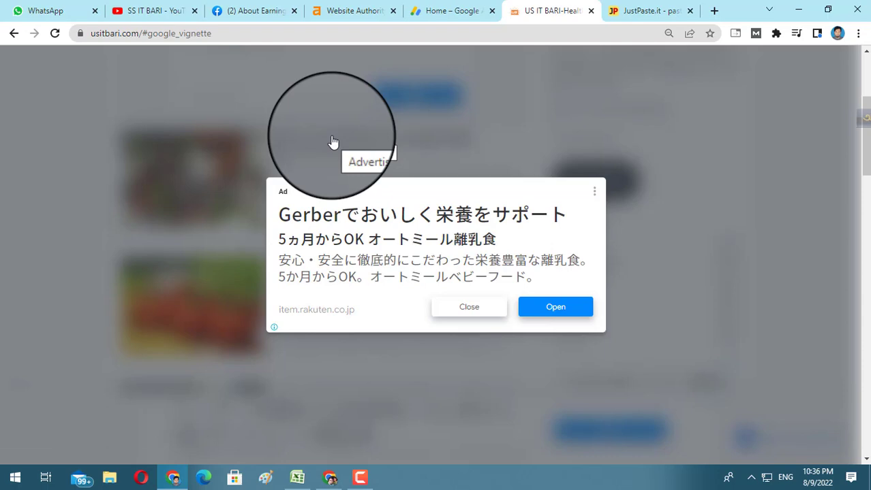
pyautogui.click(476, 312)
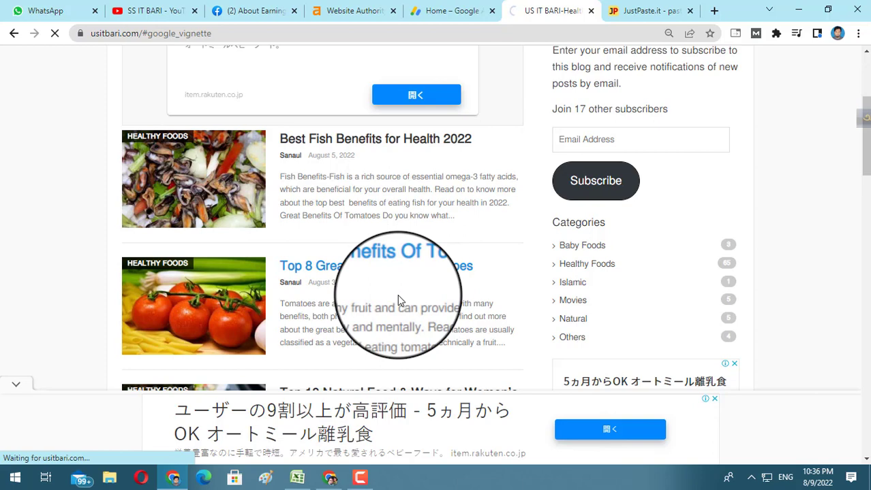
pyautogui.click(344, 140)
pyautogui.scroll(-3, 348, 256)
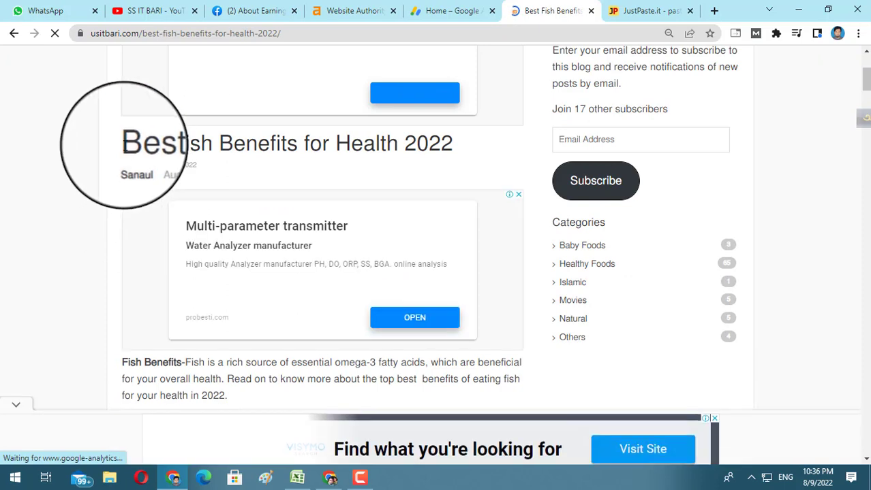
# Copy the blog article's headline "Best Fish Benefits for Health 2022" into the new JustPaste.it note as its title.
pyautogui.moveTo(123, 145); pyautogui.dragTo(456, 151)
pyautogui.rightClick(456, 150)
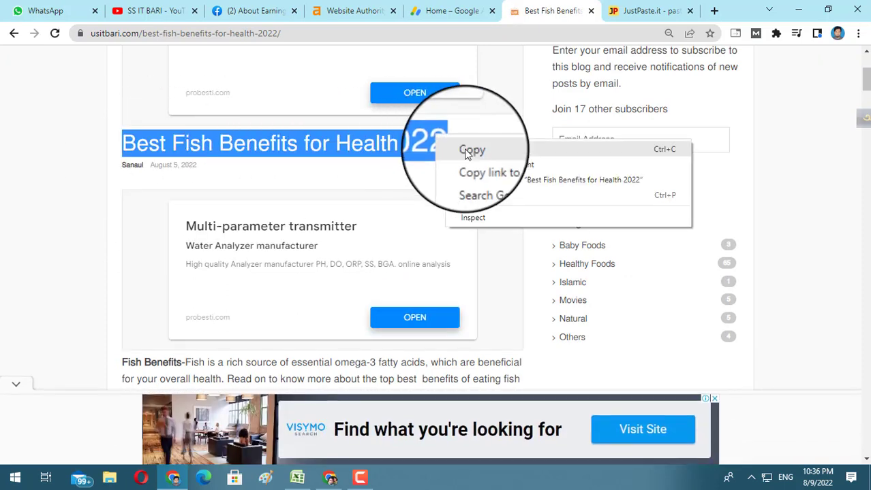
pyautogui.click(465, 148)
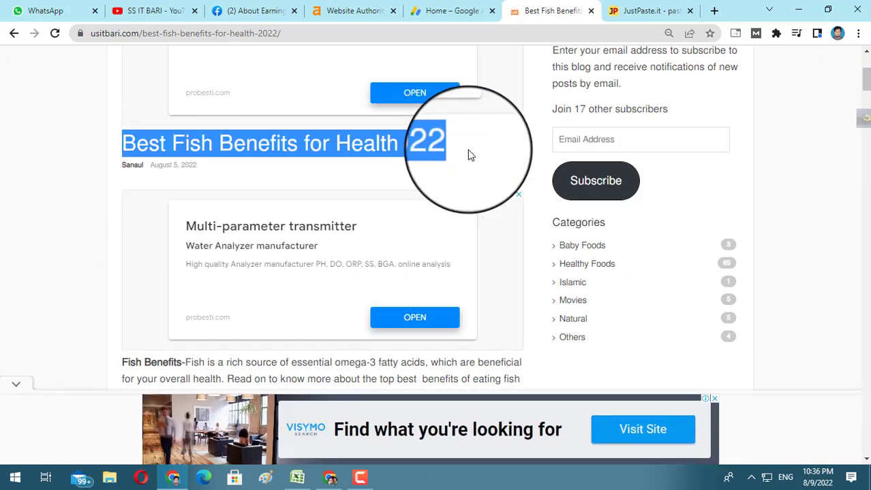
pyautogui.click(635, 8)
pyautogui.click(58, 102)
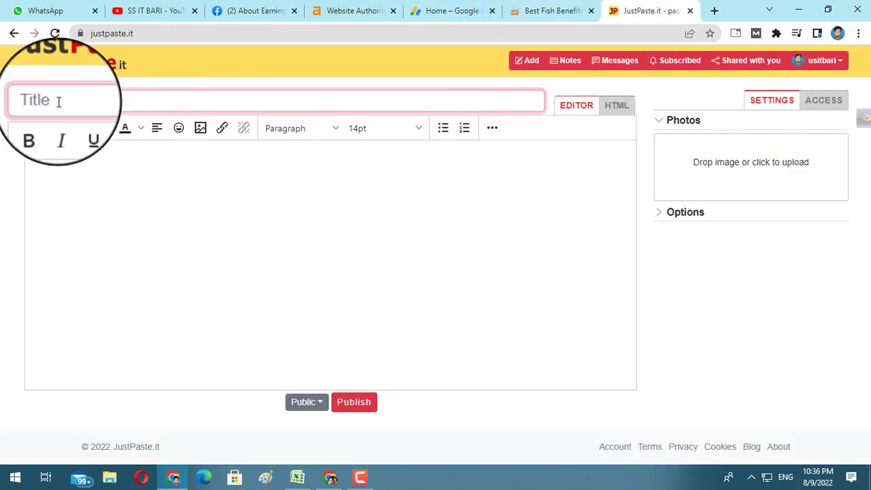
pyautogui.rightClick(59, 101)
pyautogui.click(105, 202)
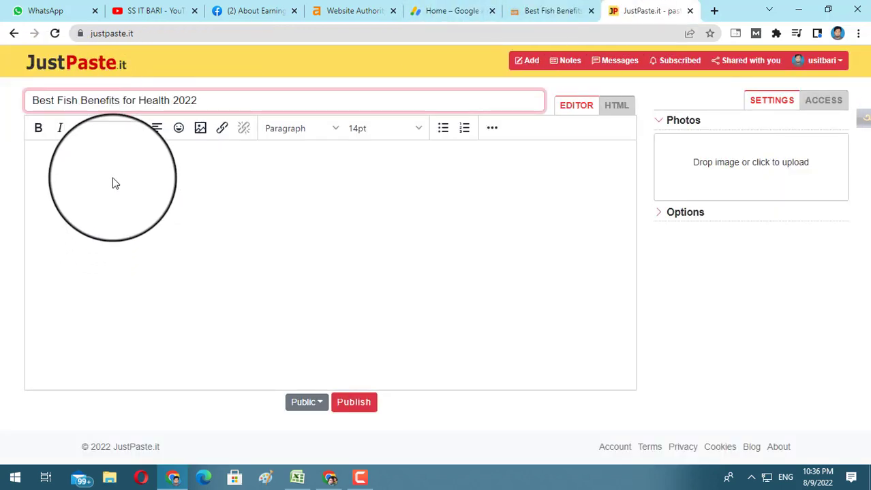
# Copy the article's opening paragraph, starting with "Fish Benefits-Fish is a rich source", into the note's body.
pyautogui.click(27, 162)
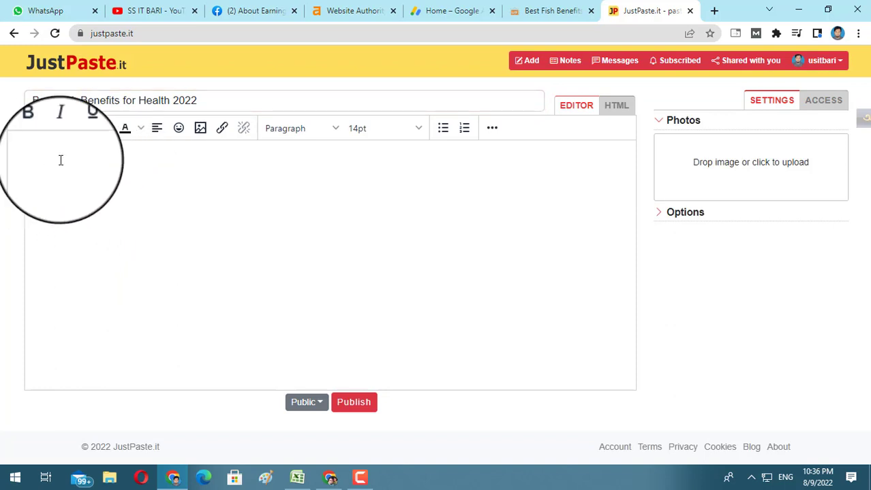
pyautogui.click(549, 14)
pyautogui.scroll(-3, 381, 209)
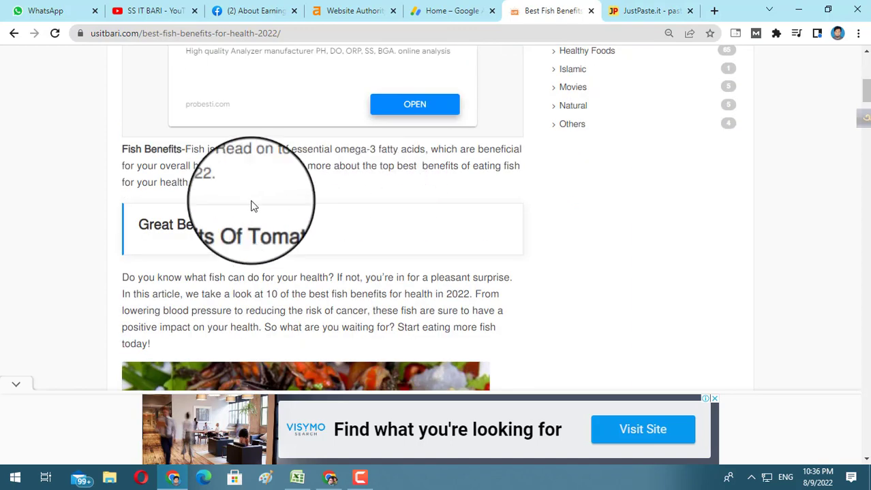
pyautogui.moveTo(121, 150); pyautogui.dragTo(247, 184)
pyautogui.rightClick(202, 165)
pyautogui.click(225, 178)
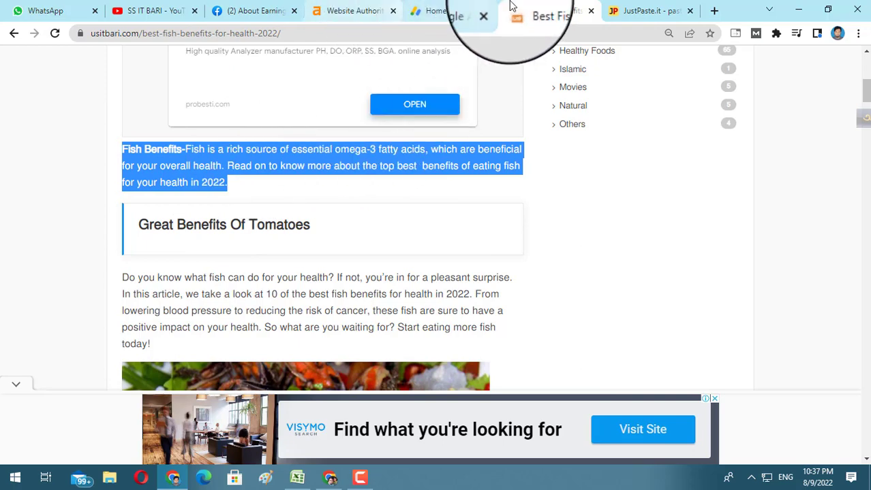
pyautogui.click(640, 11)
pyautogui.rightClick(112, 166)
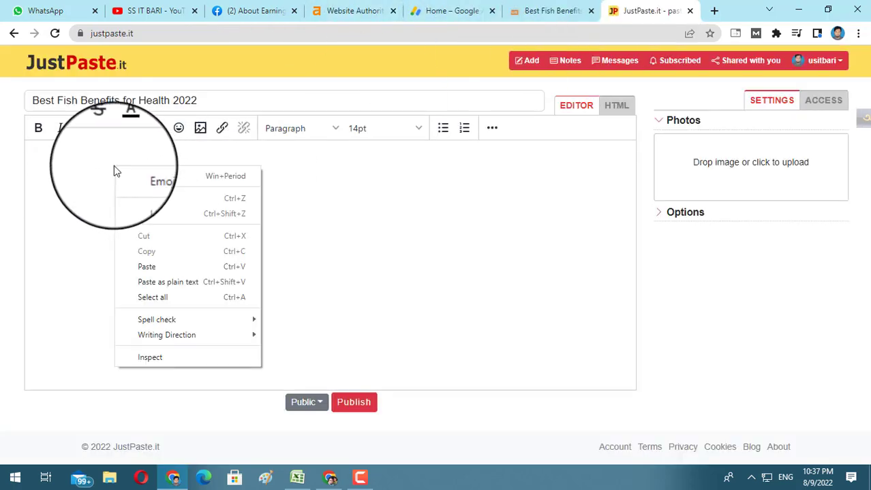
pyautogui.click(151, 272)
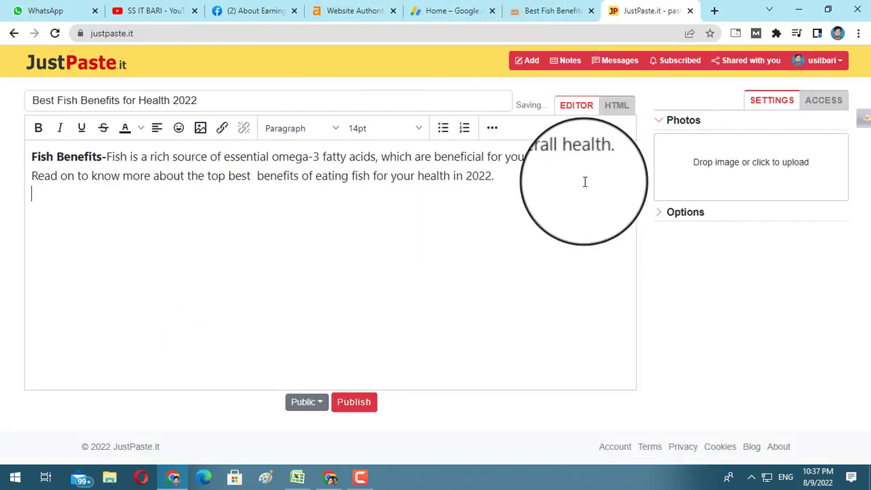
# Save the blog article's main image to the Desktop as the JPG file Best-Fish-Benefits-for-Health-2022.
pyautogui.click(553, 10)
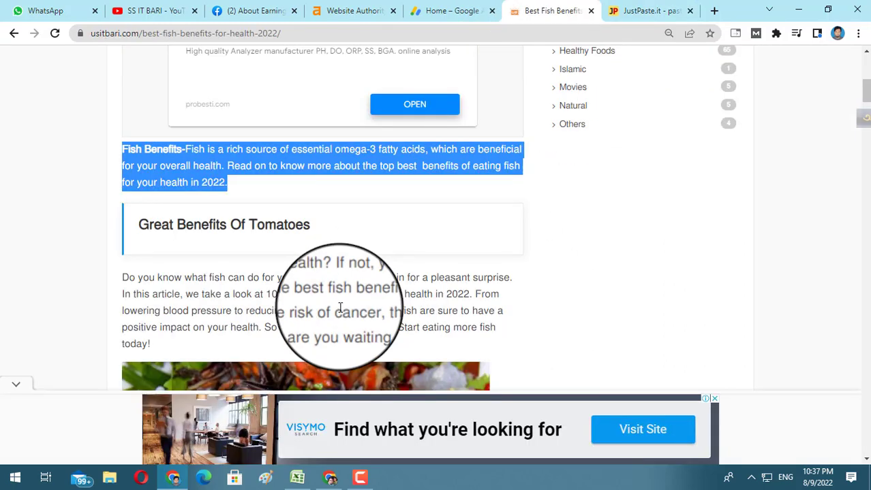
pyautogui.scroll(-4, 341, 305)
pyautogui.rightClick(315, 274)
pyautogui.click(363, 296)
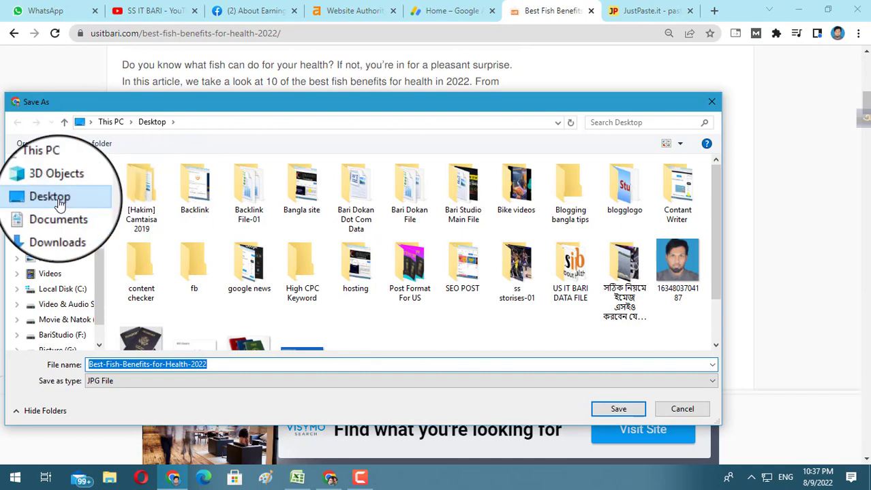
pyautogui.scroll(-2, 378, 239)
pyautogui.click(617, 409)
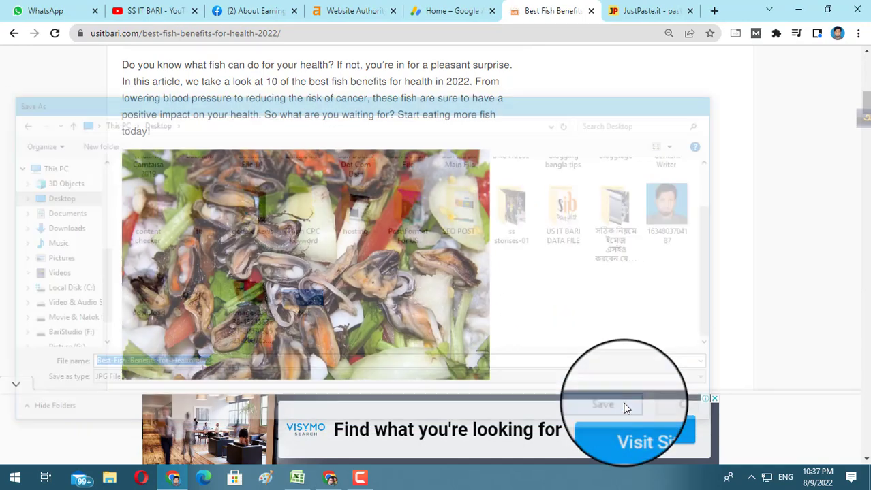
# Upload the Desktop image Best-Fish-Benefits-for-Health-2022 into the JustPaste.it note through its photo upload area.
pyautogui.click(633, 13)
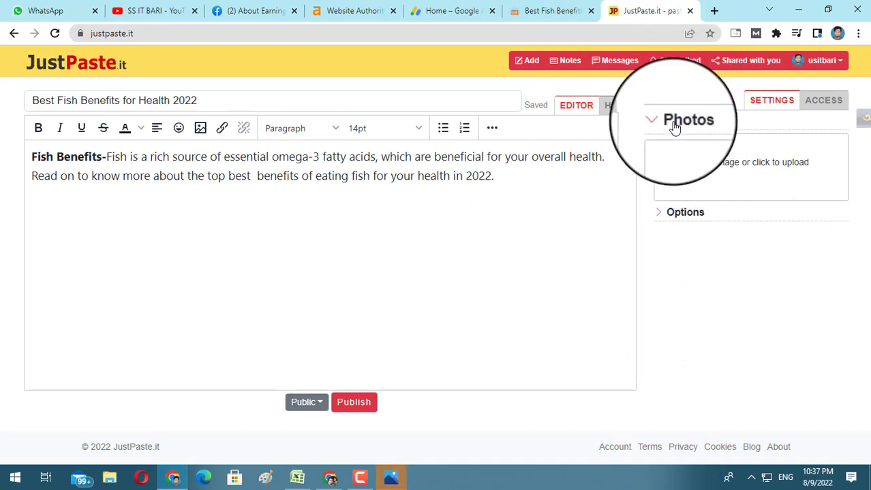
pyautogui.click(722, 170)
pyautogui.scroll(-2, 303, 305)
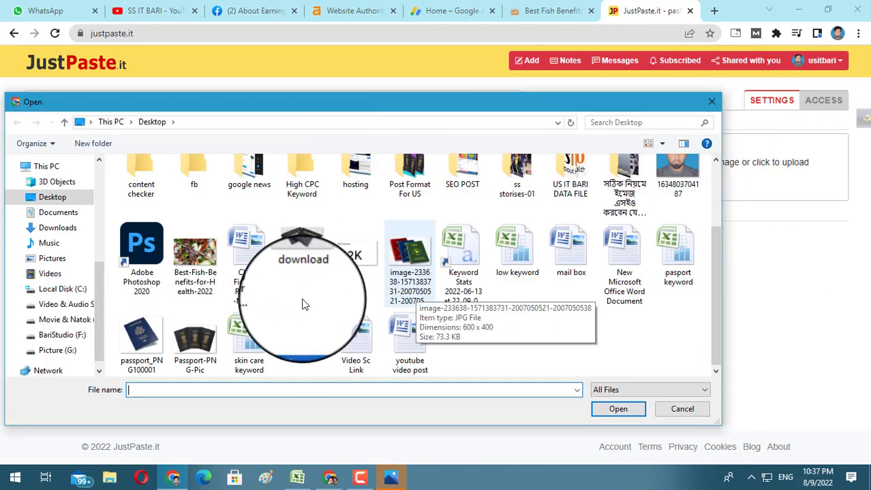
pyautogui.click(195, 262)
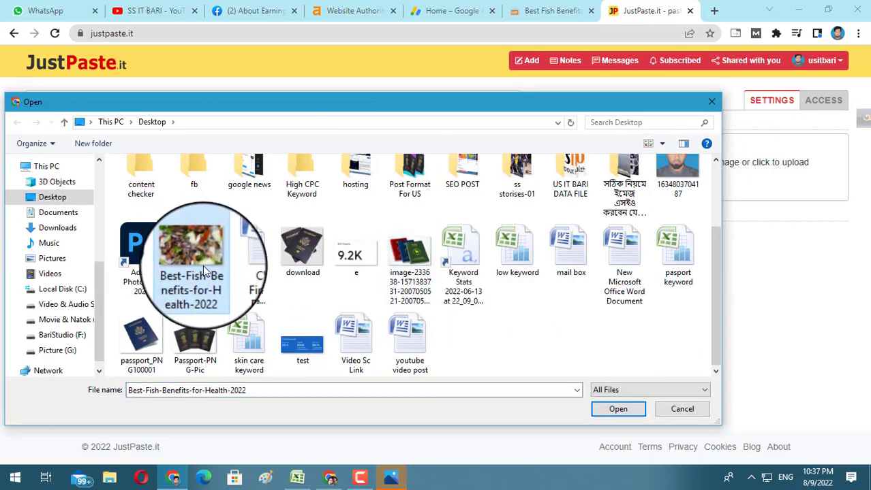
pyautogui.click(616, 411)
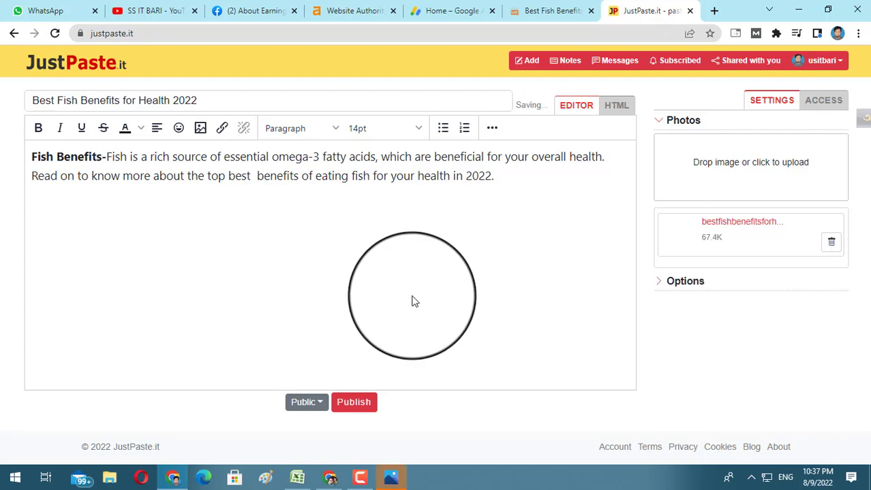
pyautogui.scroll(-2, 417, 273)
pyautogui.scroll(2, 382, 259)
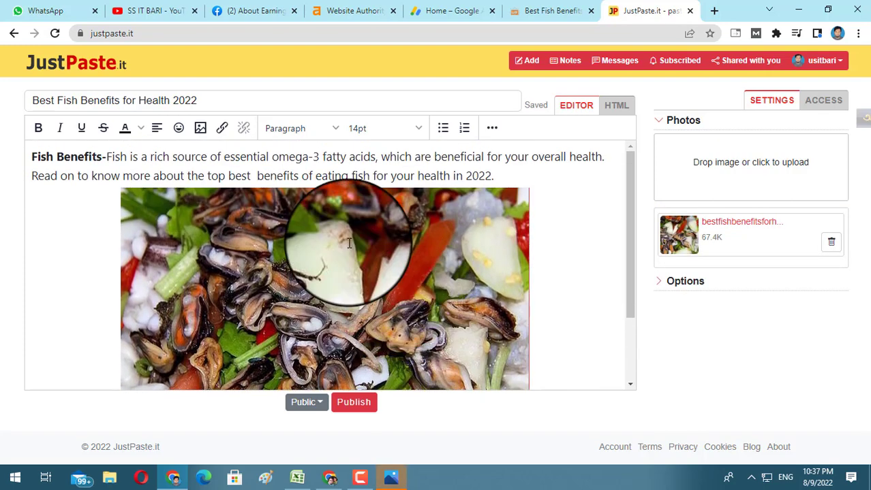
# Copy the blog article's paragraph starting with "Do you know what fish can do" into the note below the image.
pyautogui.click(348, 243)
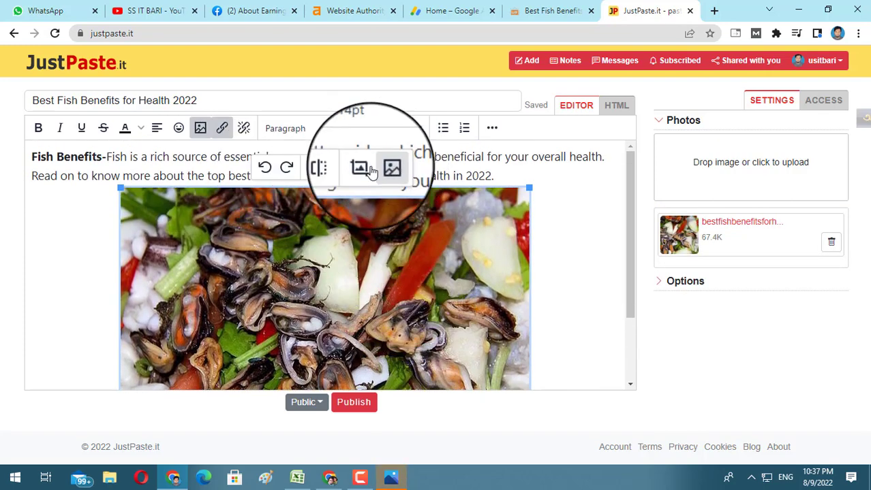
pyautogui.scroll(-3, 521, 311)
pyautogui.click(568, 347)
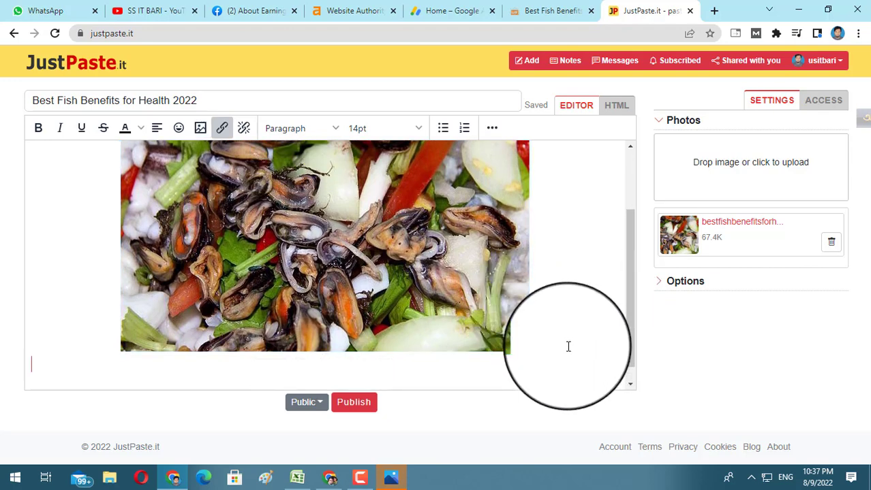
pyautogui.click(587, 7)
pyautogui.scroll(3, 235, 262)
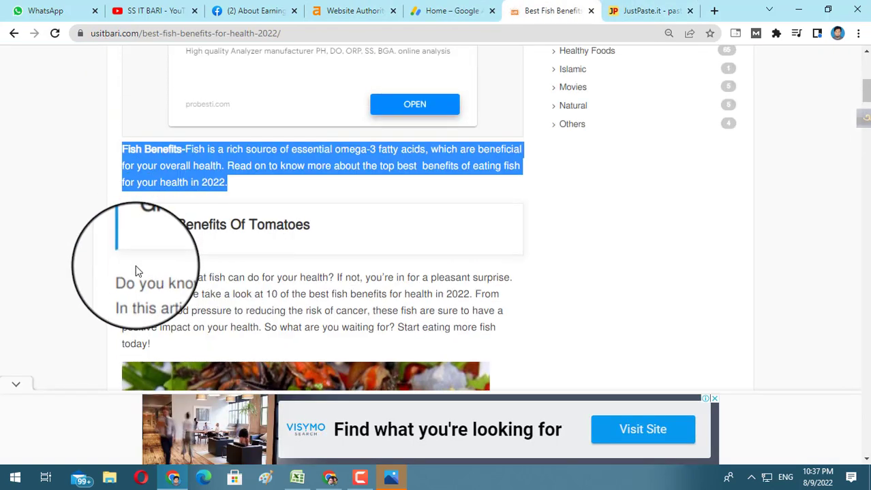
pyautogui.moveTo(121, 278); pyautogui.dragTo(160, 346)
pyautogui.rightClick(161, 318)
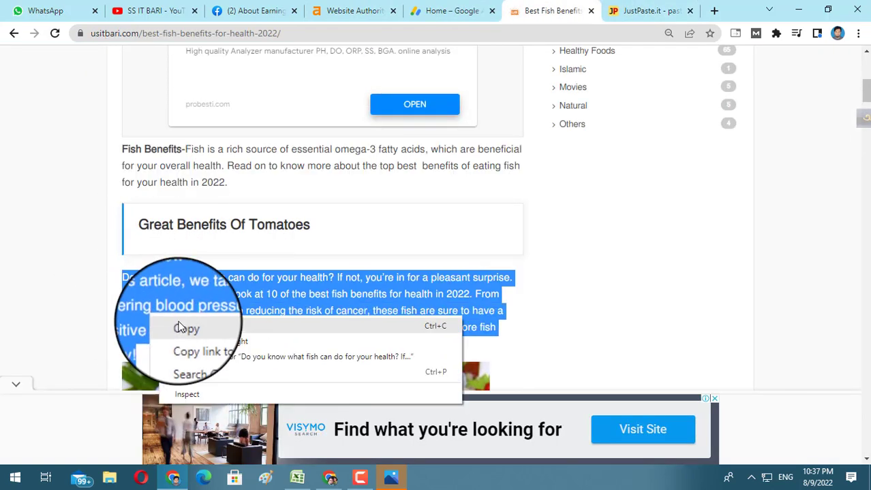
pyautogui.click(184, 329)
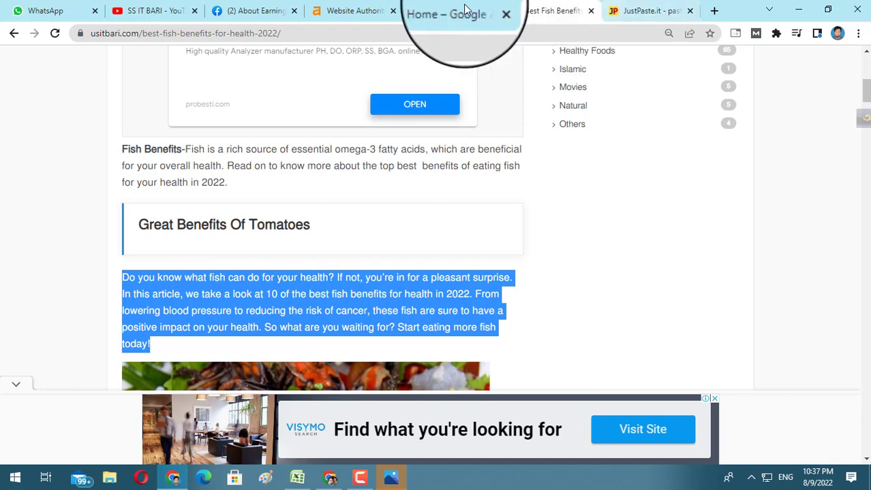
pyautogui.click(642, 10)
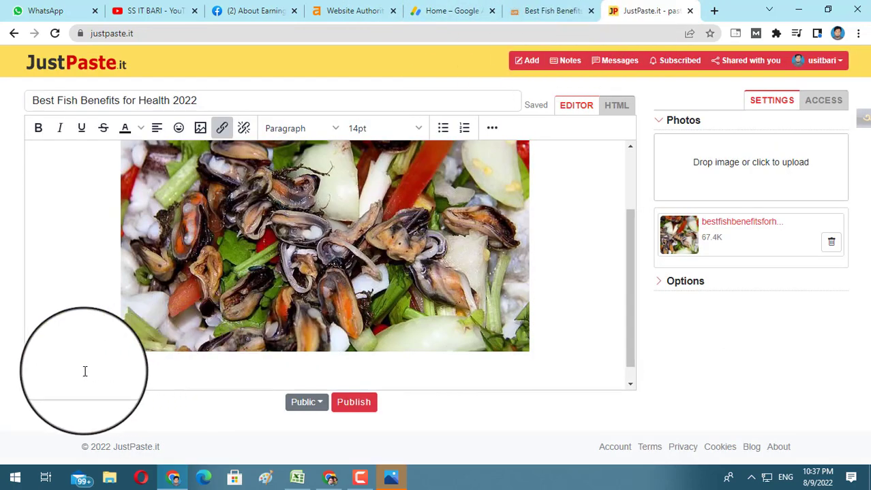
pyautogui.rightClick(54, 369)
pyautogui.click(101, 288)
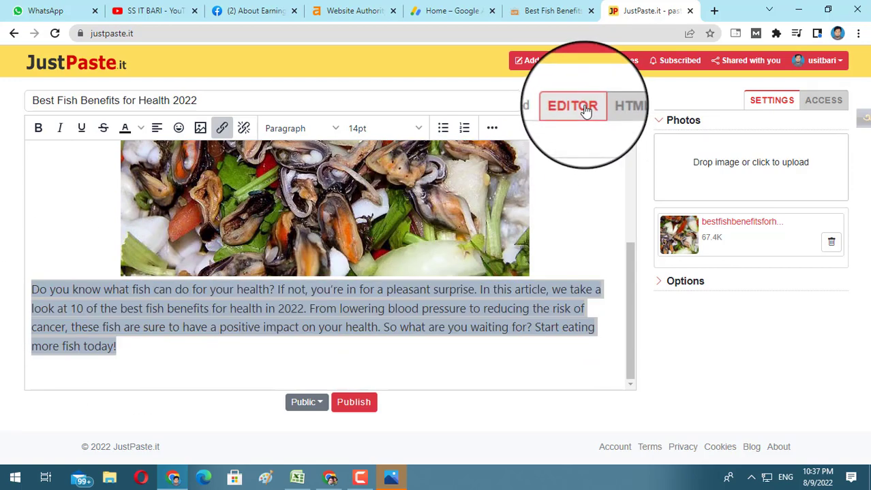
# Look at the note's HTML source, then delete the paragraph starting with "Do you know what fish can do" below the image.
pyautogui.click(616, 106)
pyautogui.click(576, 107)
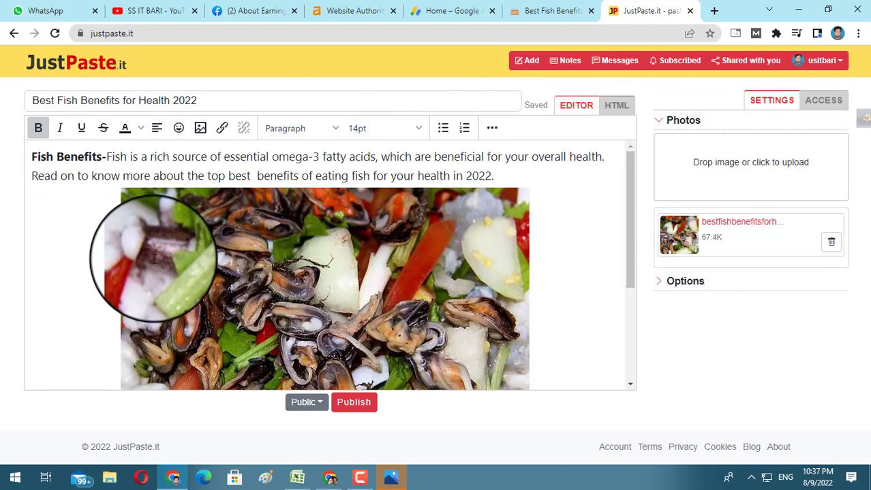
pyautogui.scroll(-5, 155, 259)
pyautogui.moveTo(128, 346); pyautogui.dragTo(35, 294)
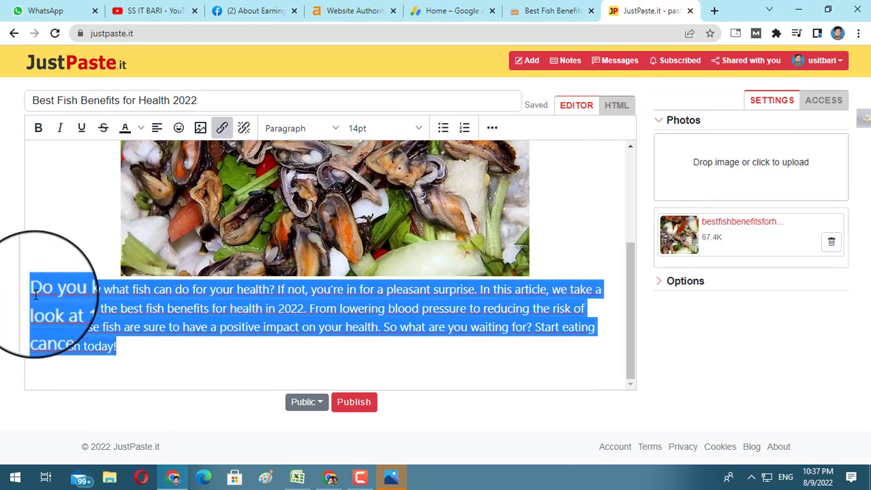
pyautogui.press('Delete')
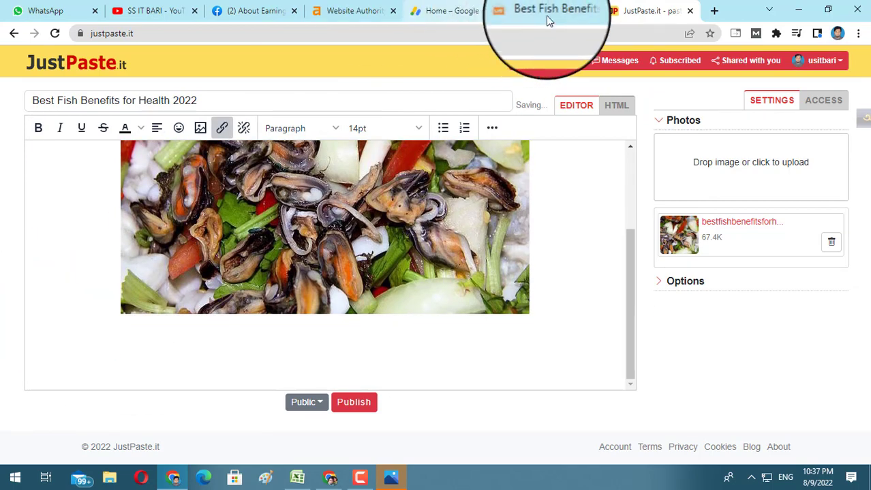
# Copy the article's paragraph starting with "Fish are a great source of protein" into the note as unlinked text below the image.
pyautogui.hotkey('ctrl', 'k')
pyautogui.click(568, 179)
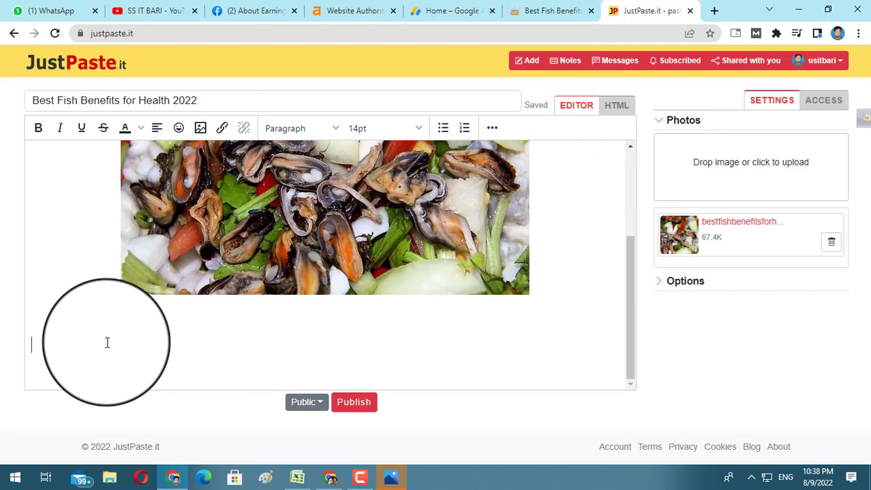
pyautogui.hotkey('ctrl', 'v')
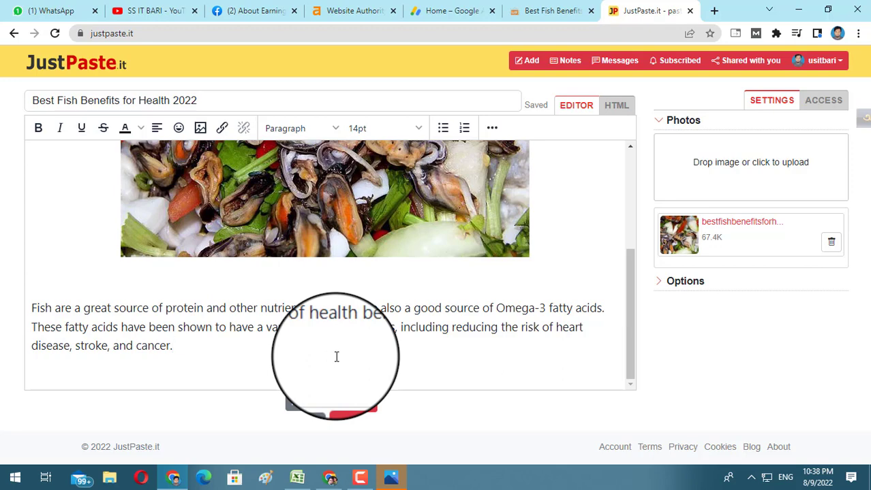
# Append the words "Read More" to the end of the note's last paragraph.
pyautogui.write('rEAD')
pyautogui.press('BackSpace')
pyautogui.press('BackSpace')
pyautogui.press('BackSpace')
pyautogui.press('BackSpace')
pyautogui.press('BackSpace')
pyautogui.press('BackSpace')
pyautogui.write('Re')
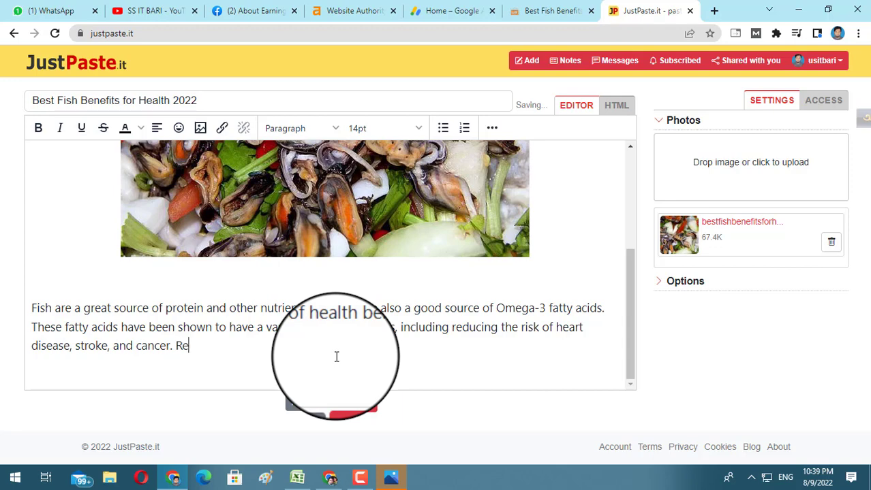
pyautogui.write('ad More')
# Link the words "Read More" to the blog article's address, usitbari.com/best-fish-benefits-for-health-2022/.
pyautogui.moveTo(265, 352); pyautogui.dragTo(175, 346)
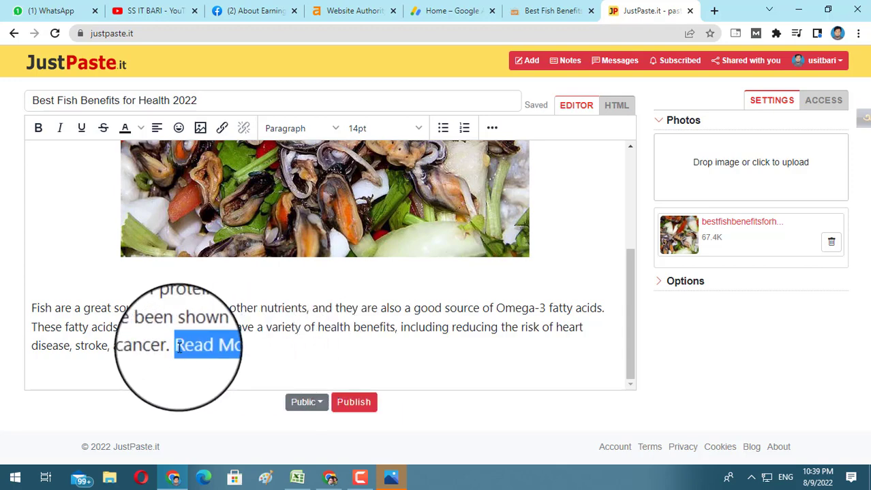
pyautogui.click(551, 11)
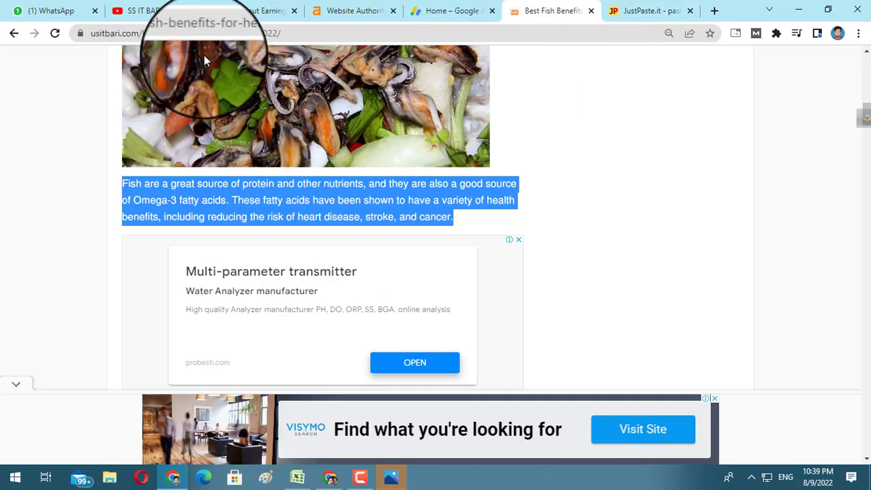
pyautogui.click(127, 34)
pyautogui.rightClick(127, 39)
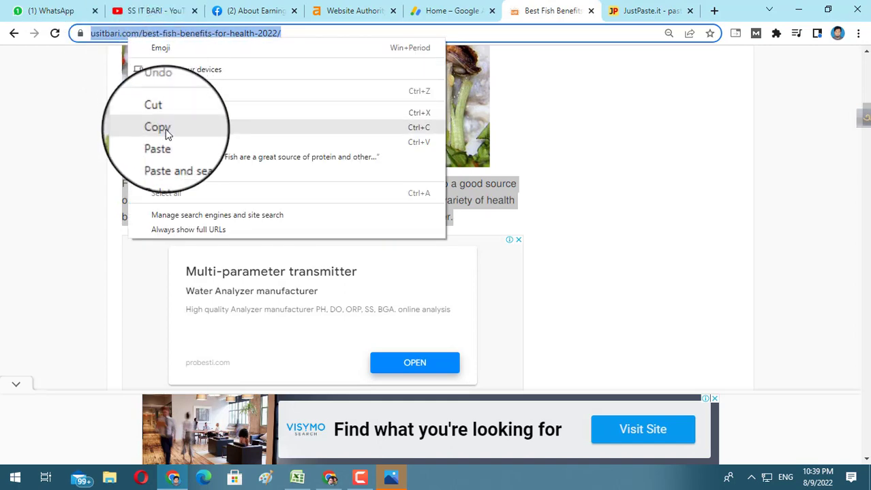
pyautogui.click(167, 131)
pyautogui.click(650, 10)
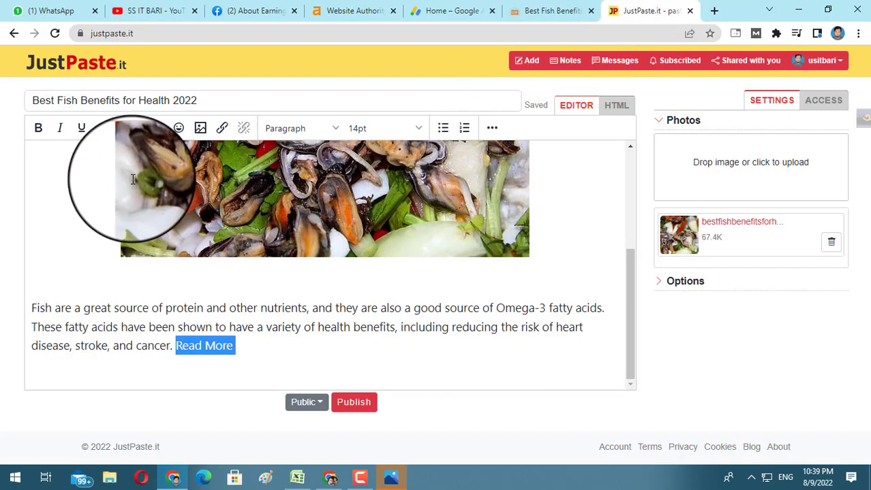
pyautogui.click(222, 129)
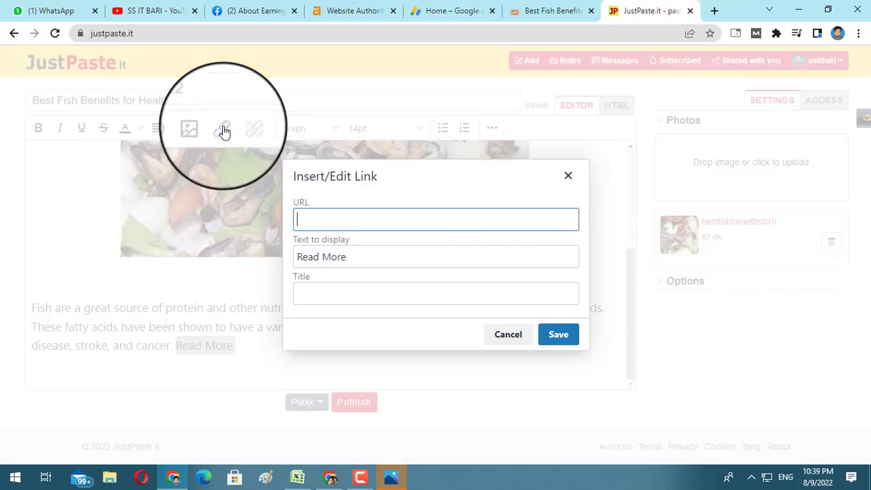
pyautogui.rightClick(312, 222)
pyautogui.click(362, 328)
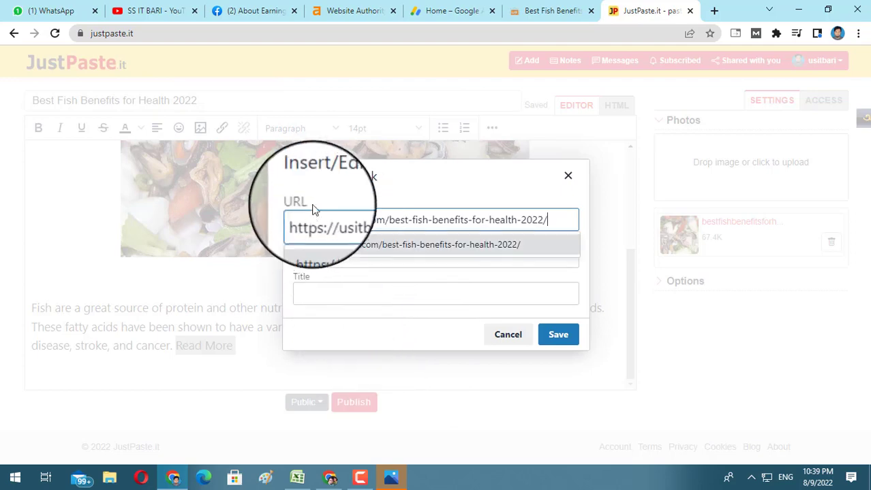
pyautogui.click(555, 336)
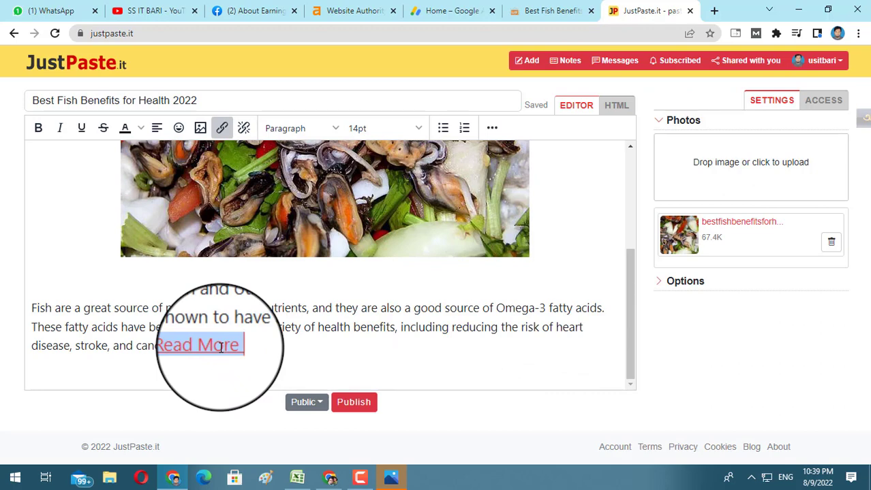
# Review the note, expand its additional options and try to add the tag "healthy".
pyautogui.scroll(5, 220, 347)
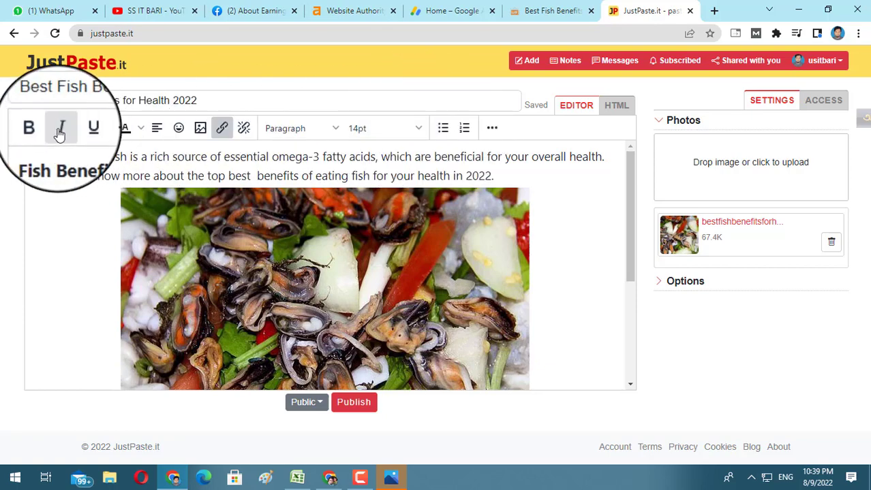
pyautogui.scroll(-3, 277, 258)
pyautogui.scroll(-1, 277, 257)
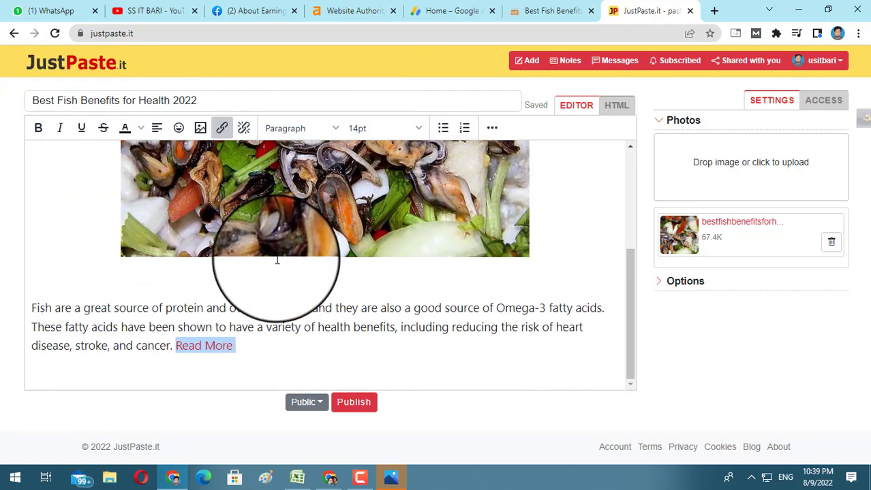
pyautogui.click(662, 286)
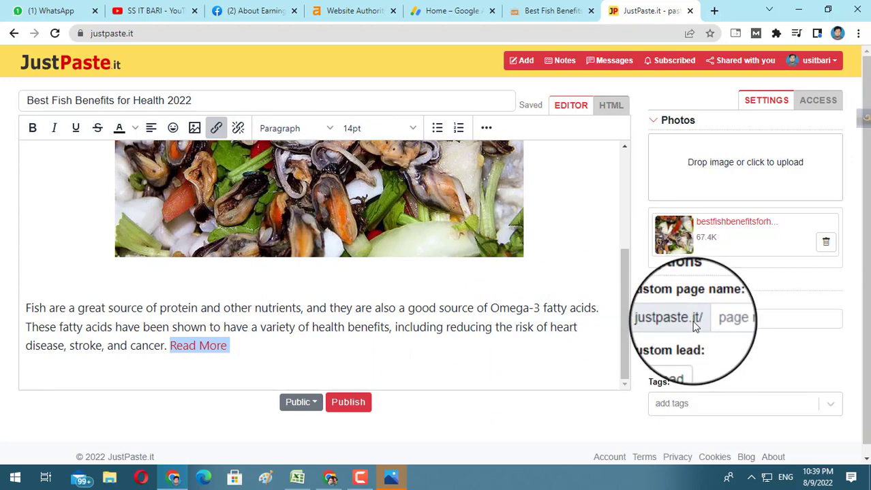
pyautogui.scroll(-1, 713, 337)
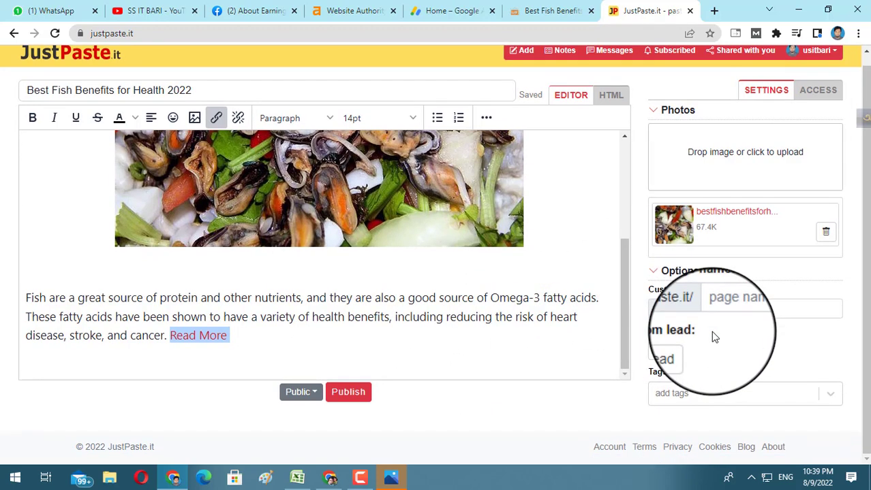
pyautogui.click(678, 396)
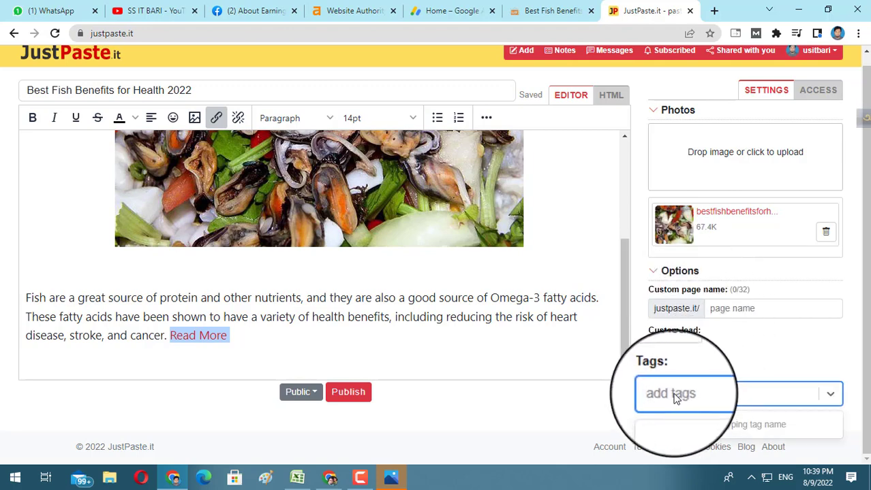
pyautogui.write('heal')
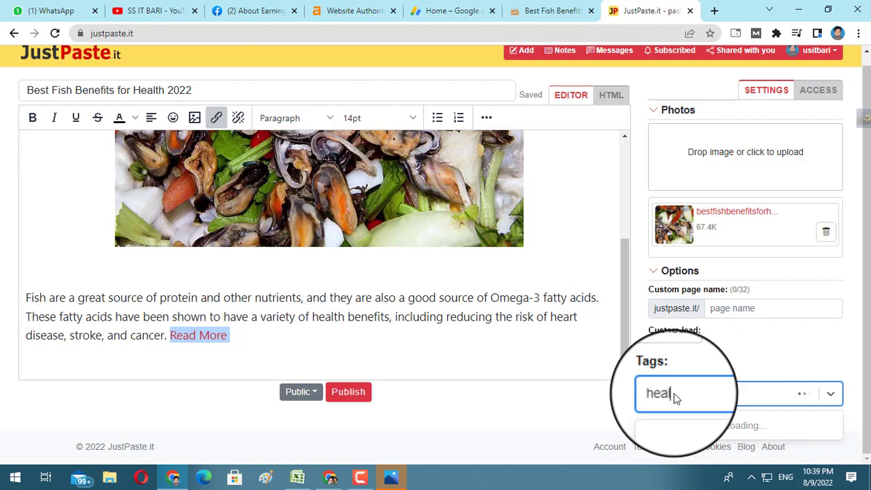
pyautogui.write('thy')
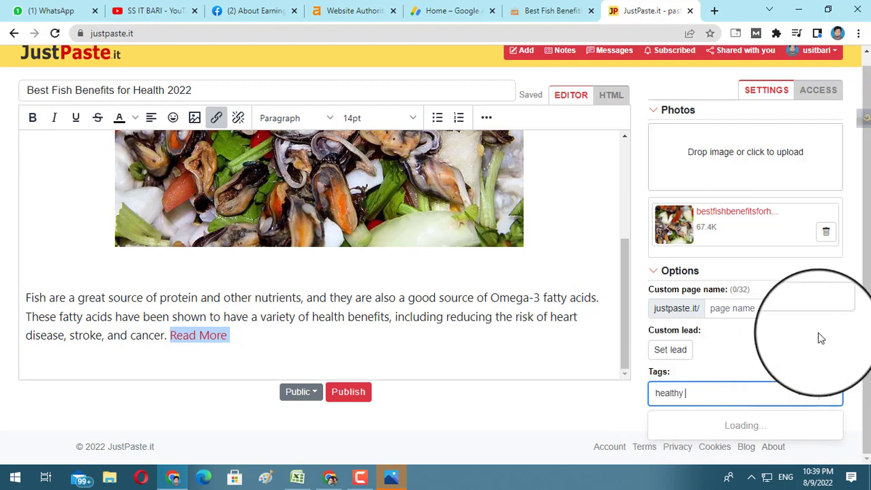
pyautogui.click(816, 336)
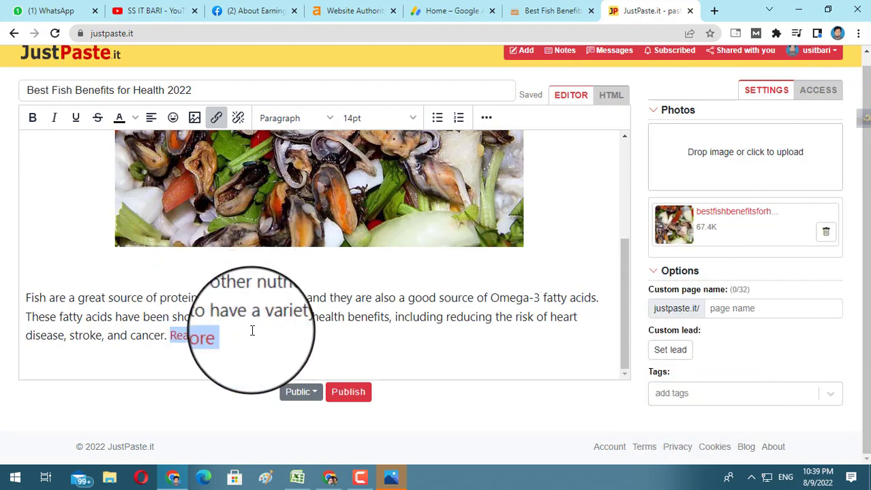
# Check the finished fish benefits note and submit it for publishing with Public visibility.
pyautogui.scroll(3, 436, 358)
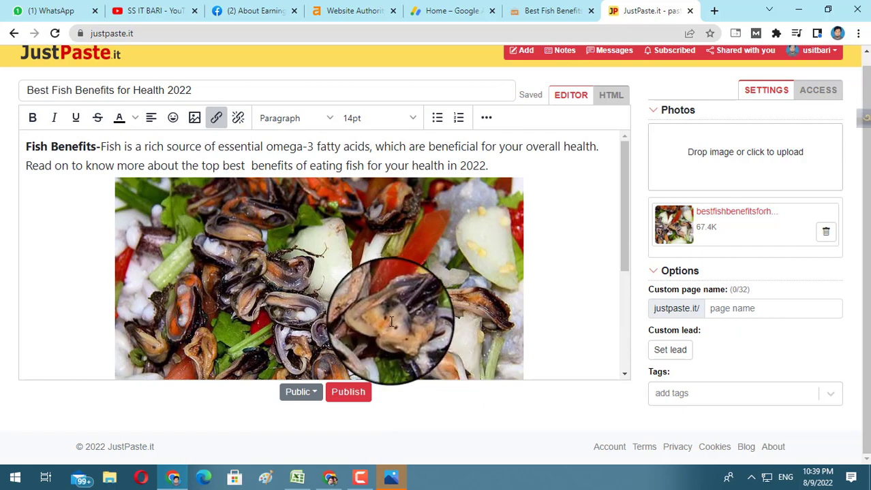
pyautogui.scroll(-5, 416, 327)
pyautogui.click(344, 392)
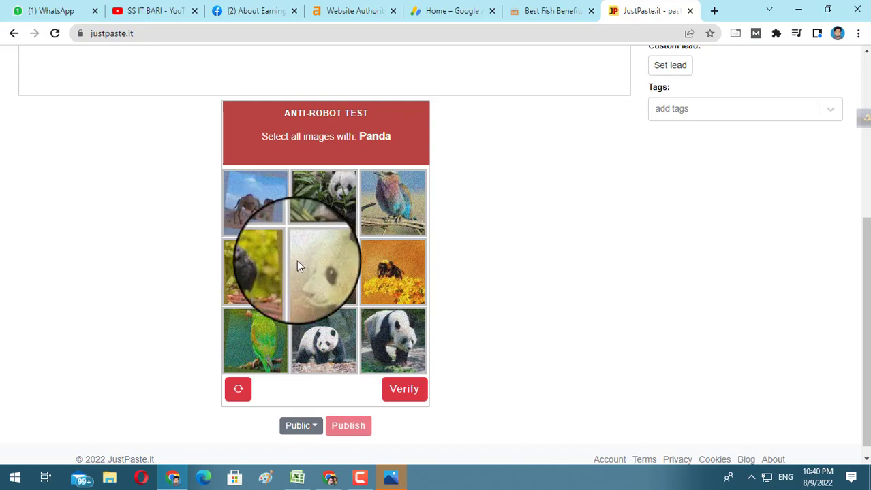
# Try to pass the anti-robot test by choosing three of the Panda images and verifying the selection.
pyautogui.click(389, 335)
pyautogui.click(325, 345)
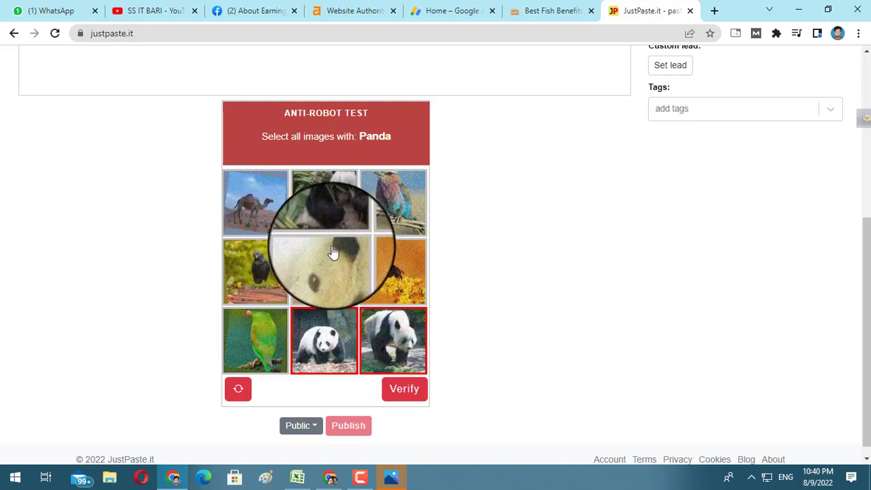
pyautogui.click(326, 196)
pyautogui.click(401, 391)
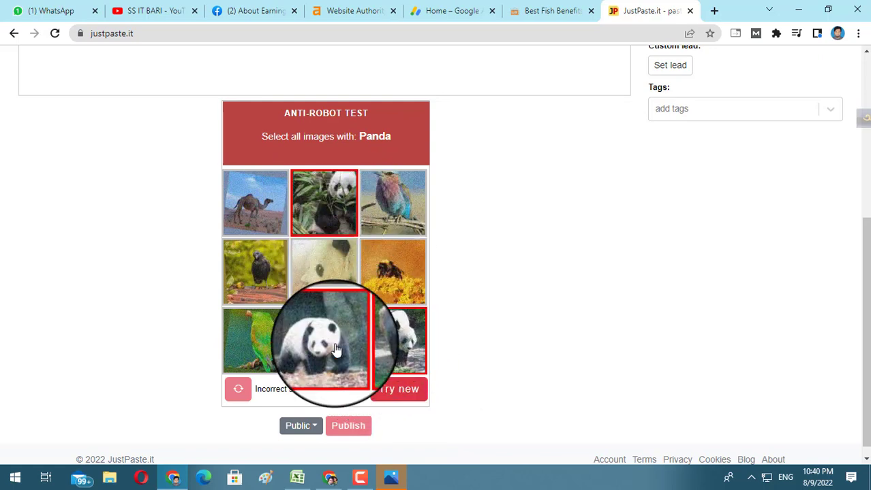
# Request a new anti-robot test, select the four Koala images and verify them to publish the note.
pyautogui.click(400, 394)
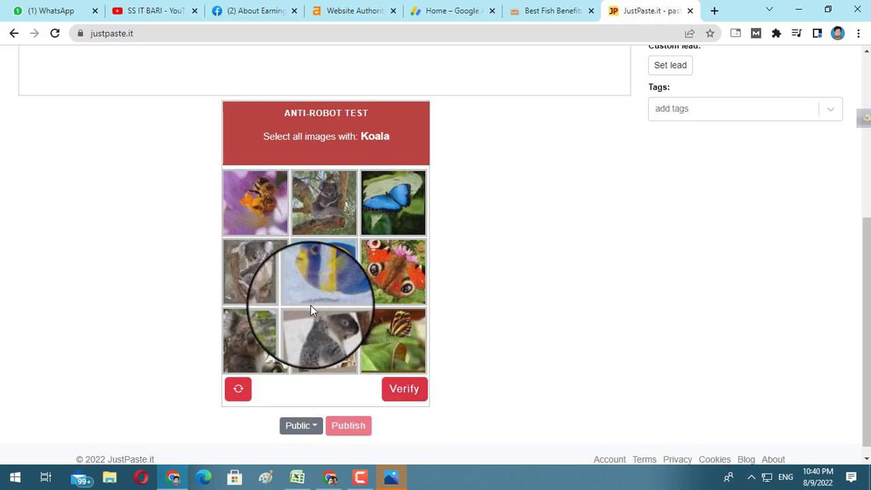
pyautogui.click(263, 283)
pyautogui.click(321, 204)
pyautogui.click(249, 339)
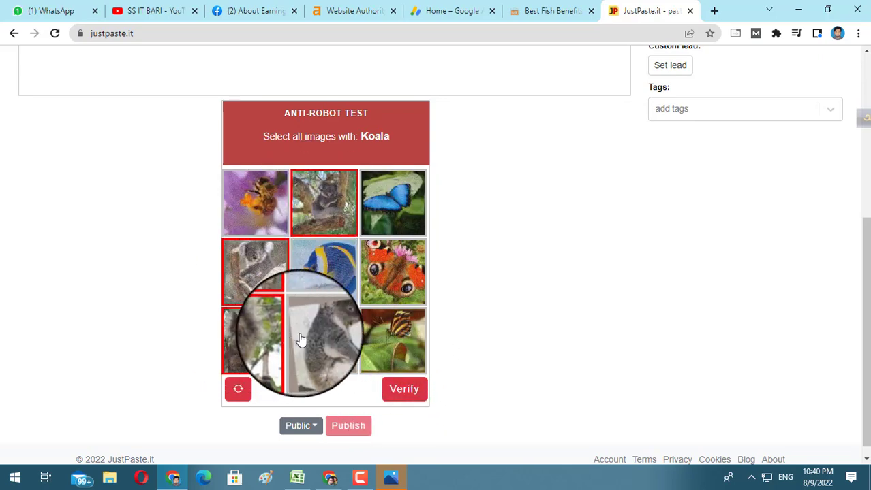
pyautogui.click(323, 341)
pyautogui.click(404, 389)
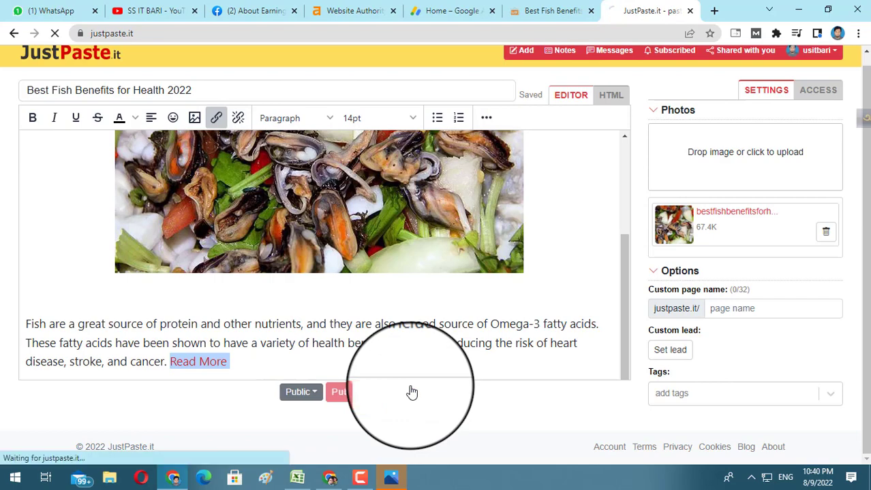
# Review the published note and test its "Read More" link, looking through the linked article before closing it.
pyautogui.scroll(-5, 478, 356)
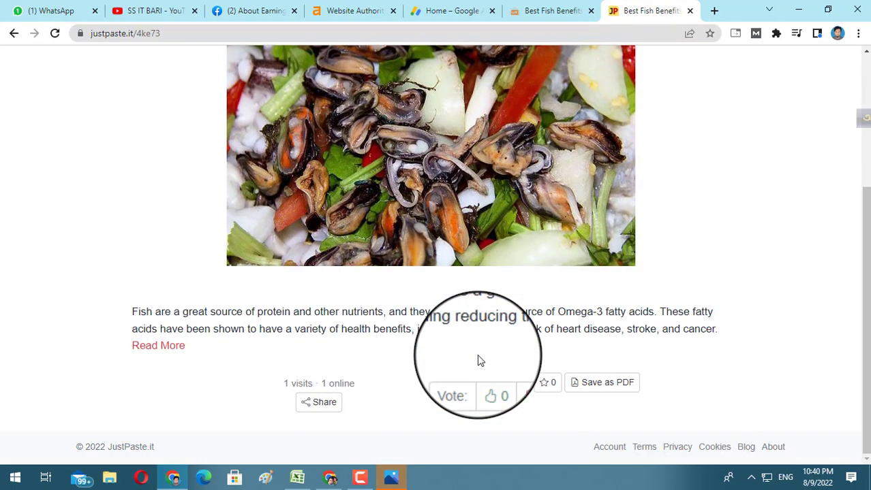
pyautogui.scroll(5, 405, 296)
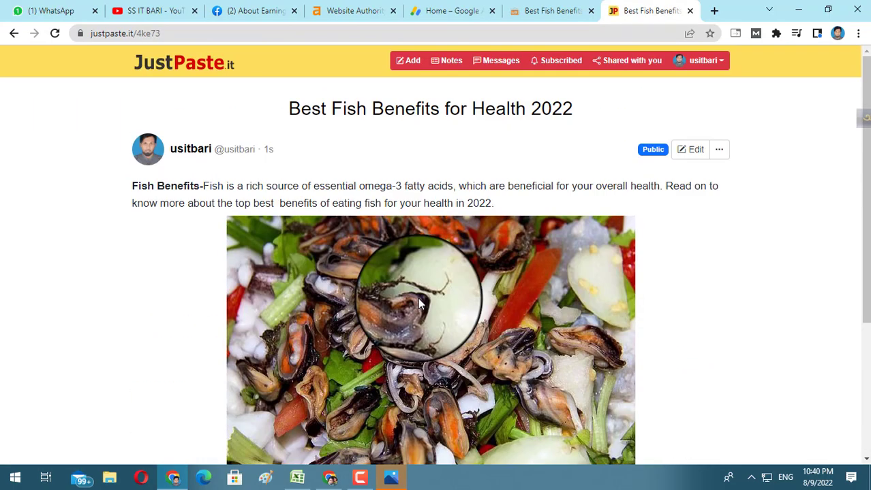
pyautogui.scroll(-5, 419, 303)
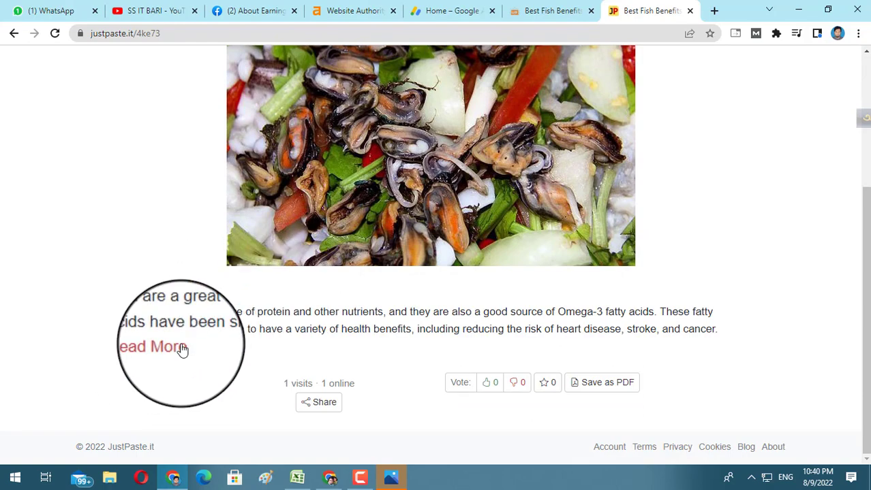
pyautogui.scroll(5, 305, 337)
pyautogui.scroll(-5, 307, 340)
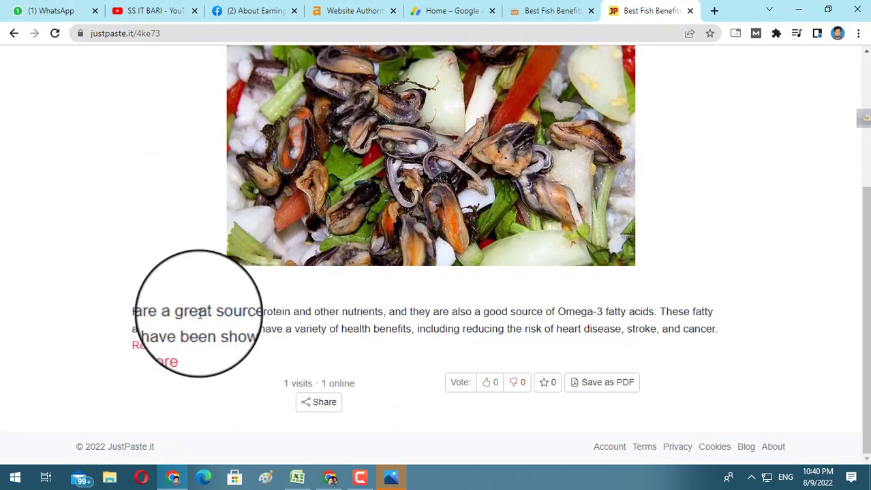
pyautogui.click(172, 350)
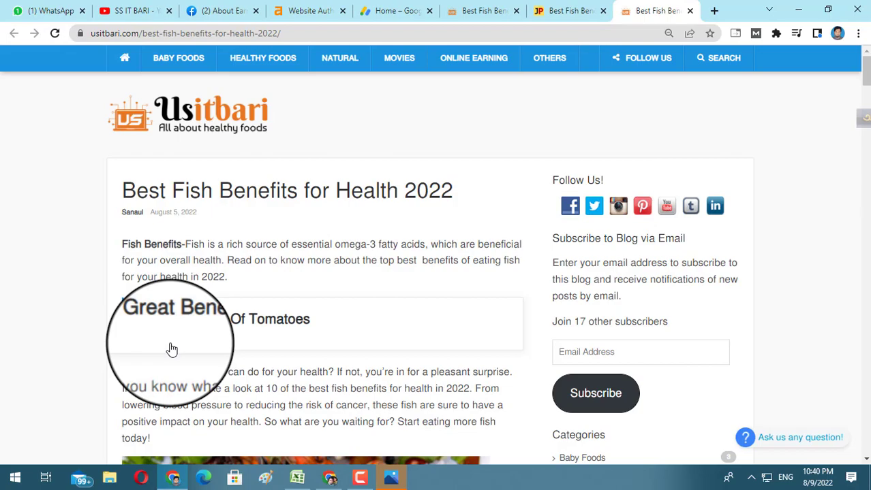
pyautogui.scroll(-15, 172, 350)
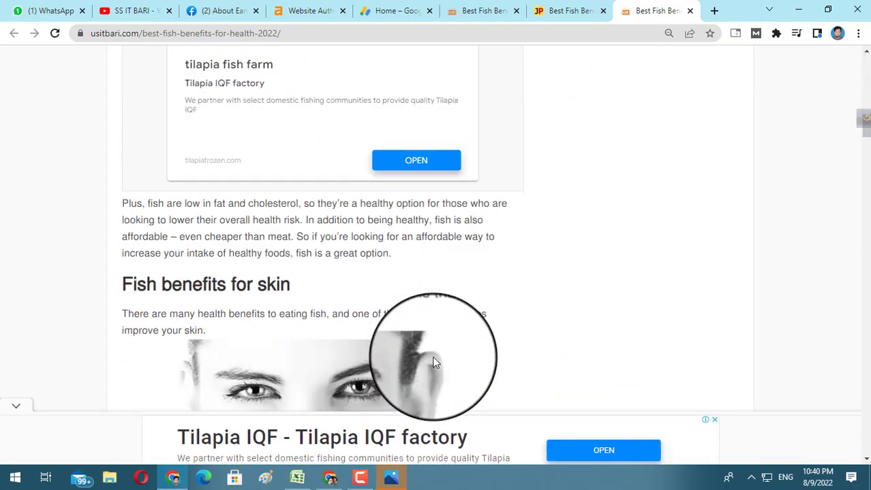
pyautogui.scroll(-2, 433, 355)
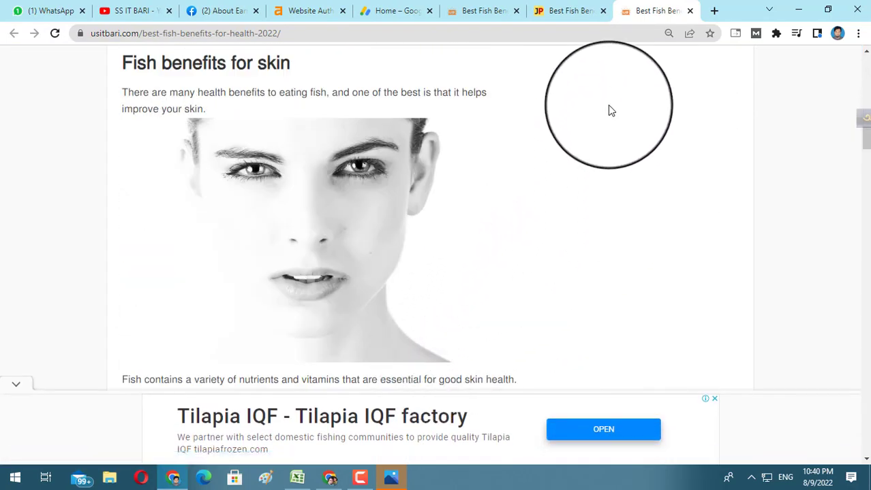
pyautogui.scroll(15, 610, 109)
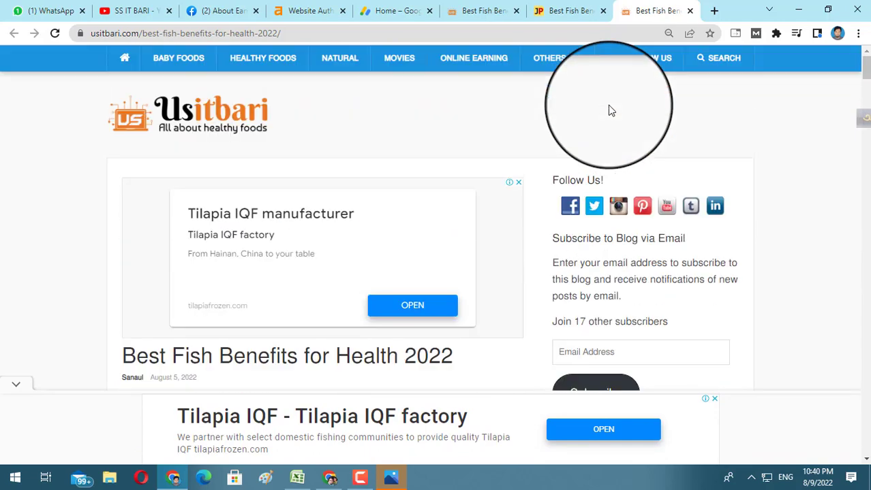
pyautogui.click(690, 12)
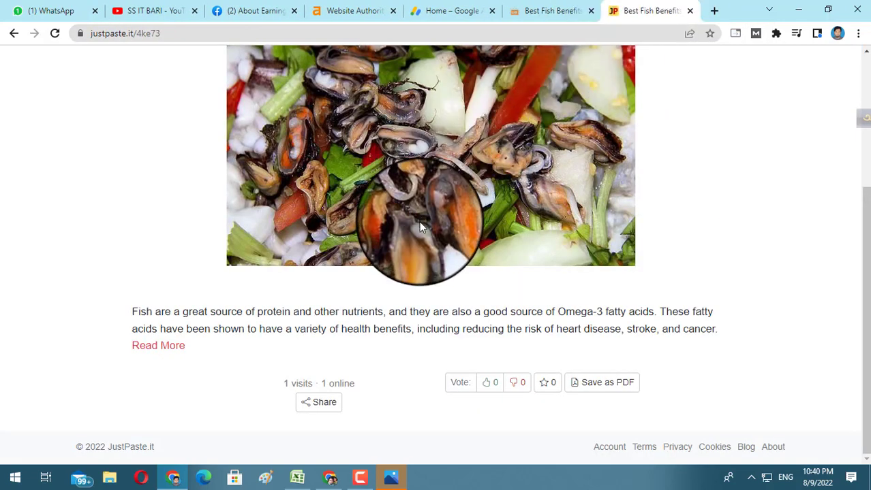
pyautogui.scroll(10, 420, 227)
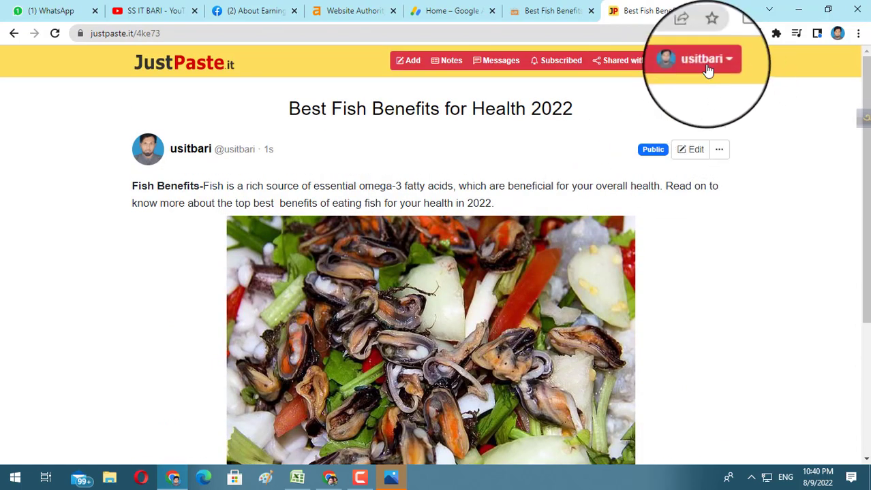
pyautogui.click(706, 63)
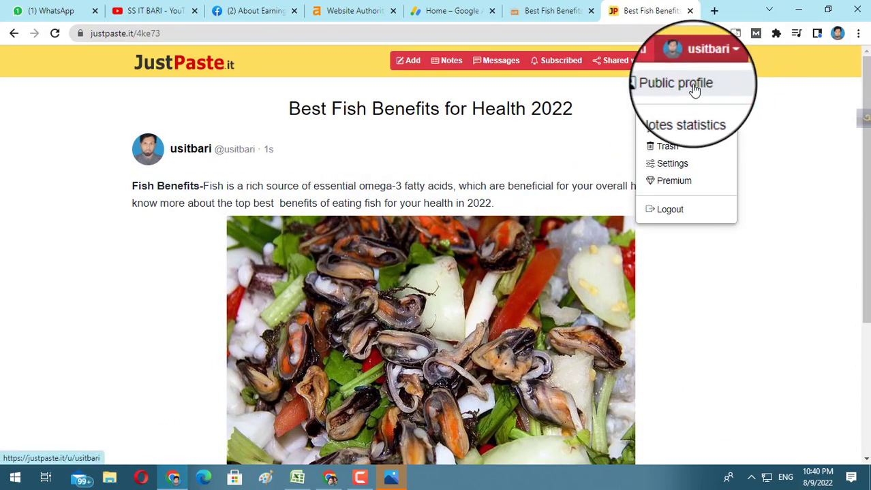
pyautogui.click(782, 129)
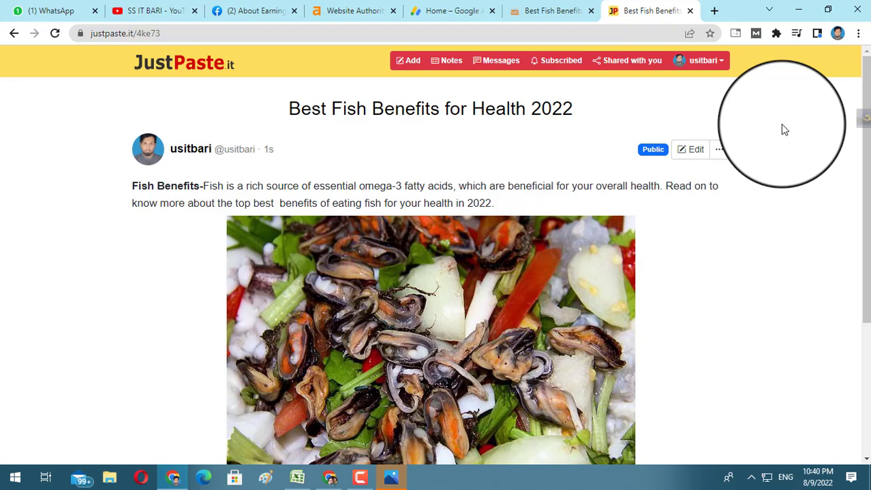